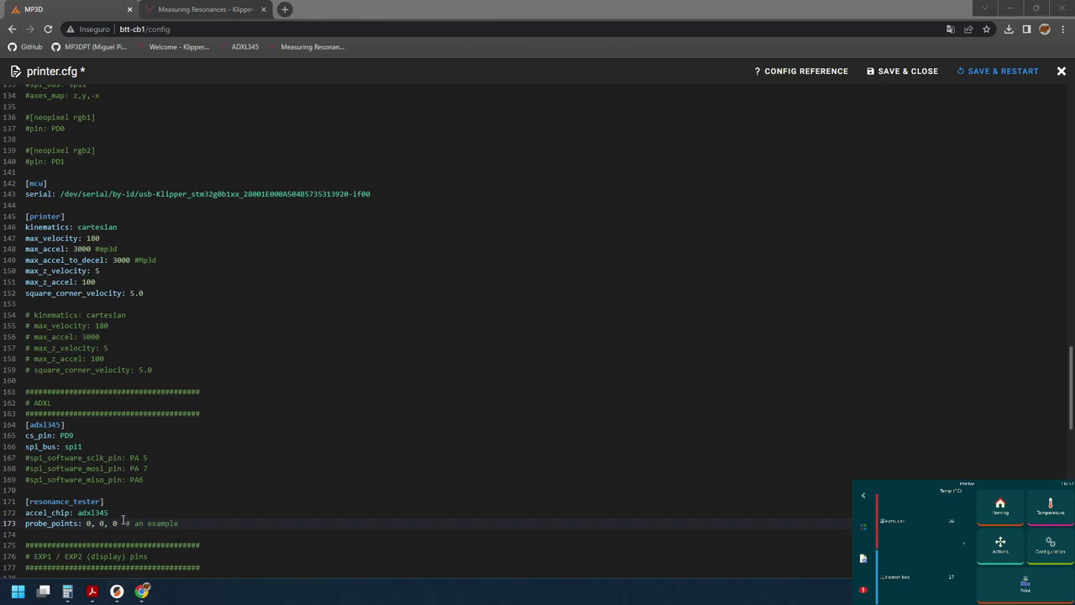
# Set the first probe_points coordinate under [resonance_tester] to 47, then save printer.cfg and restart
pyautogui.click(92, 524)
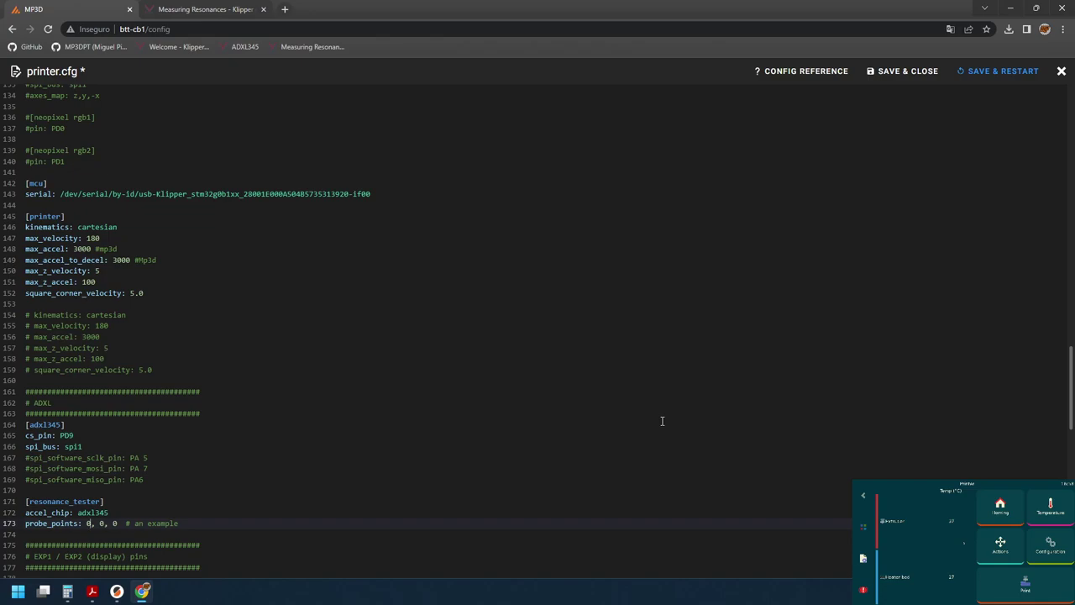
pyautogui.hotkey('shift', 'Left')
pyautogui.write('47')
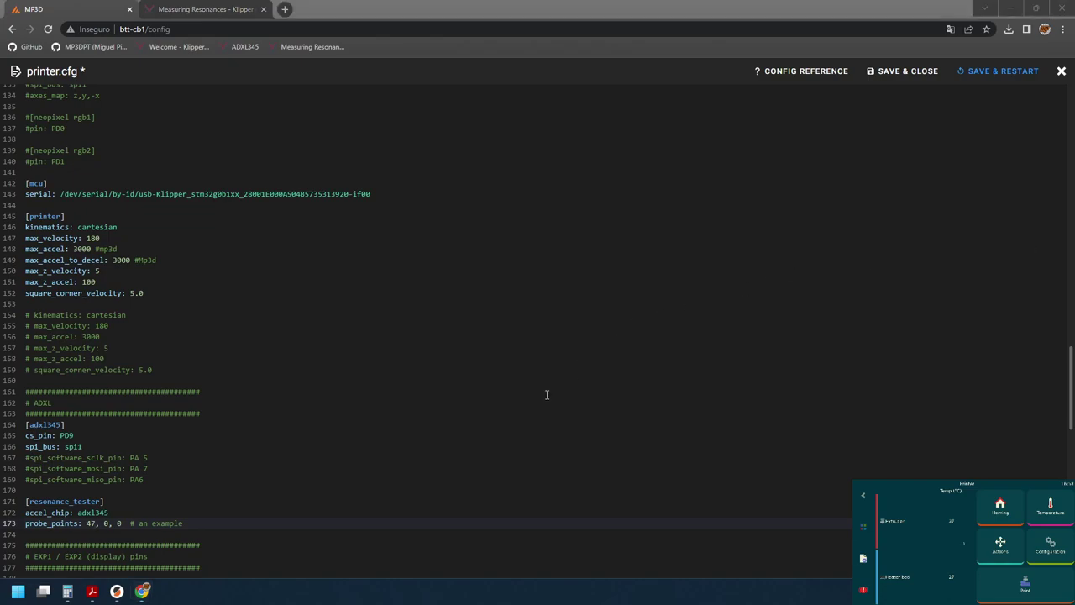
pyautogui.scroll(-2, 173, 521)
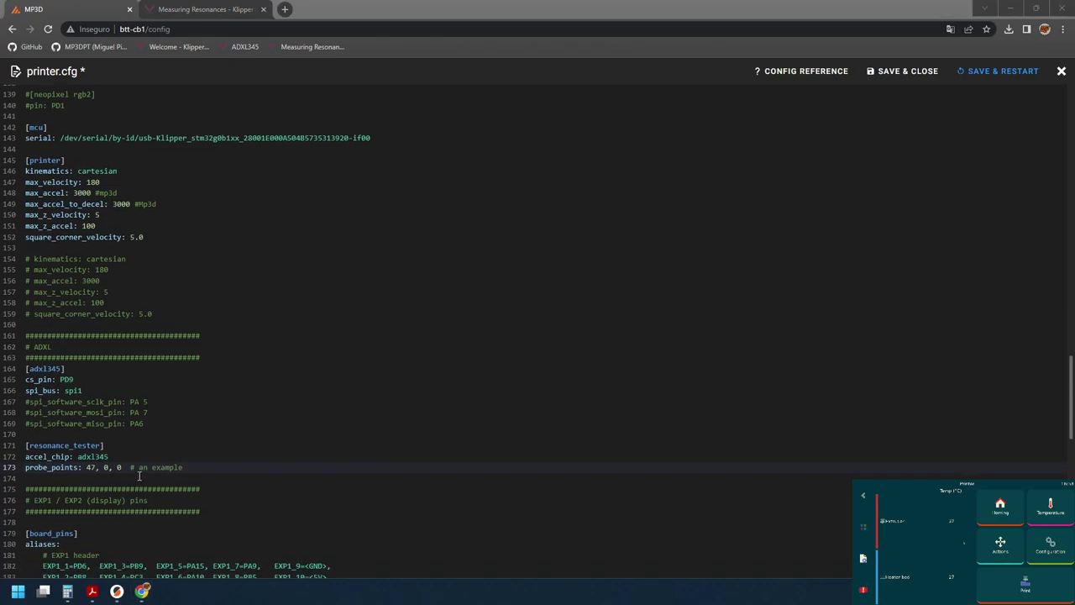
pyautogui.scroll(-2, 537, 336)
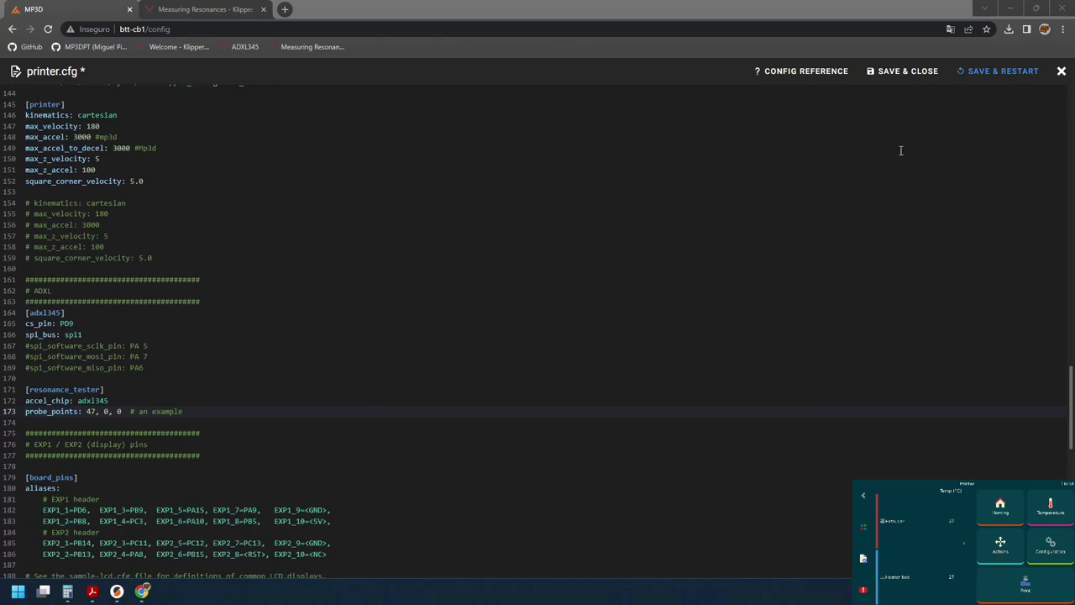
pyautogui.click(980, 73)
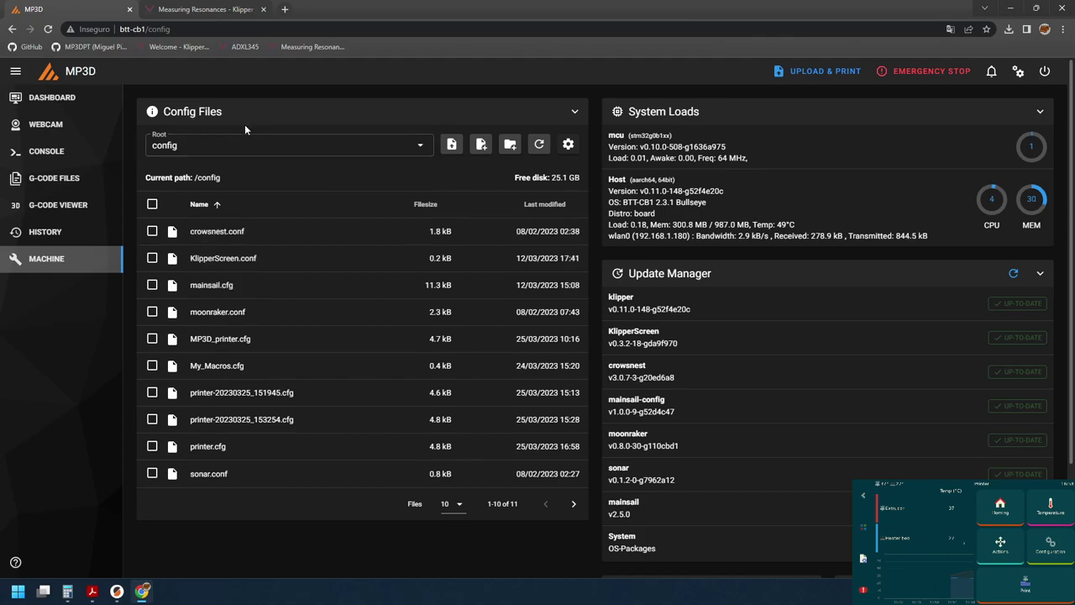
# Switch to the Klipper Measuring Resonances documentation and examine the sections from sensor configuration through checking the setup and measuring the resonances
pyautogui.click(234, 8)
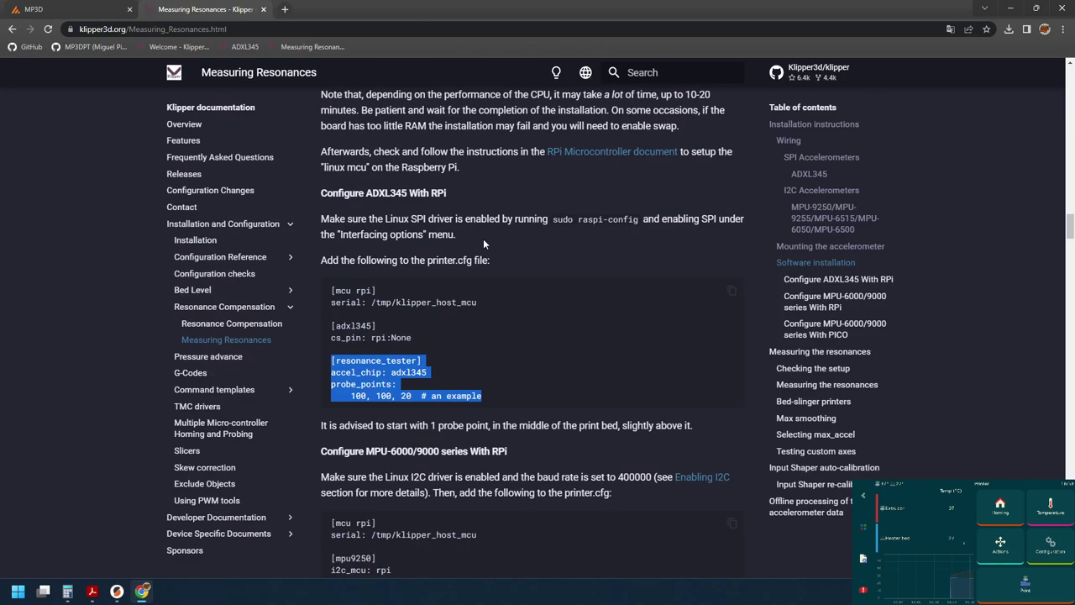
pyautogui.scroll(-3, 484, 242)
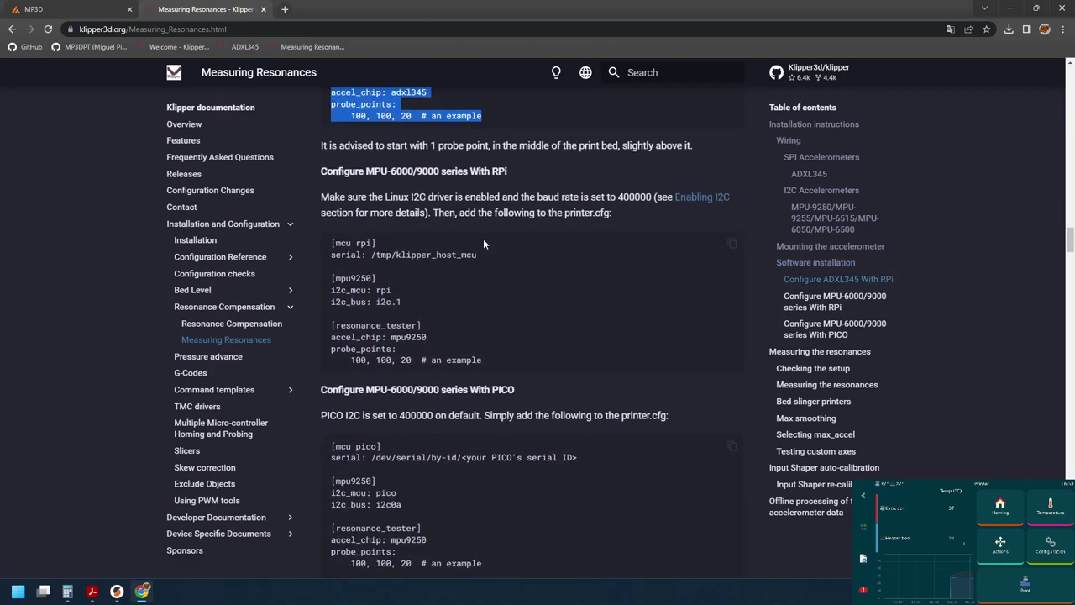
pyautogui.scroll(-2, 483, 238)
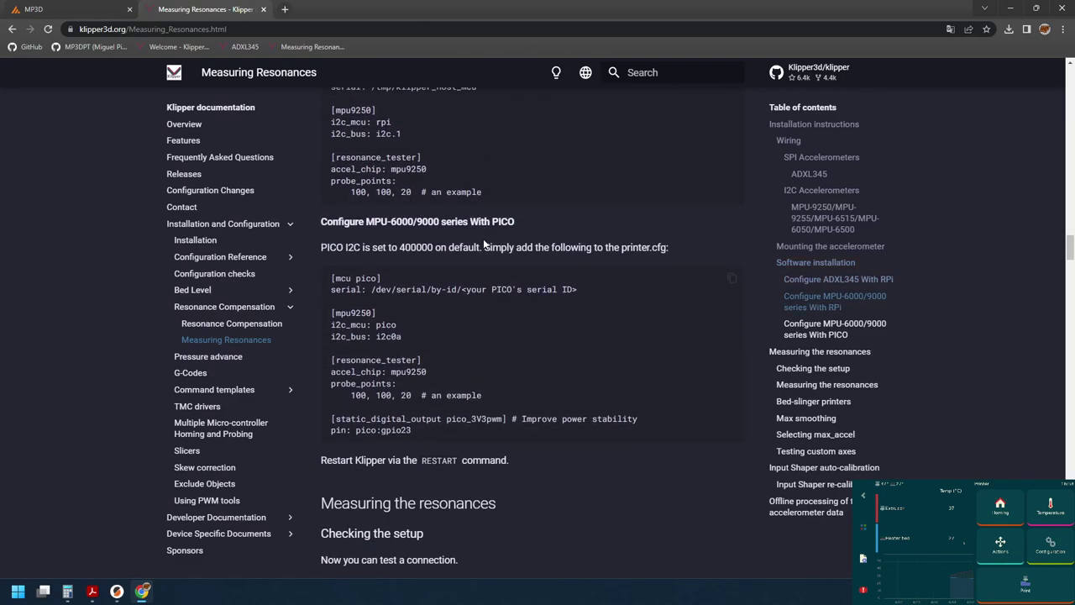
pyautogui.scroll(-3, 484, 243)
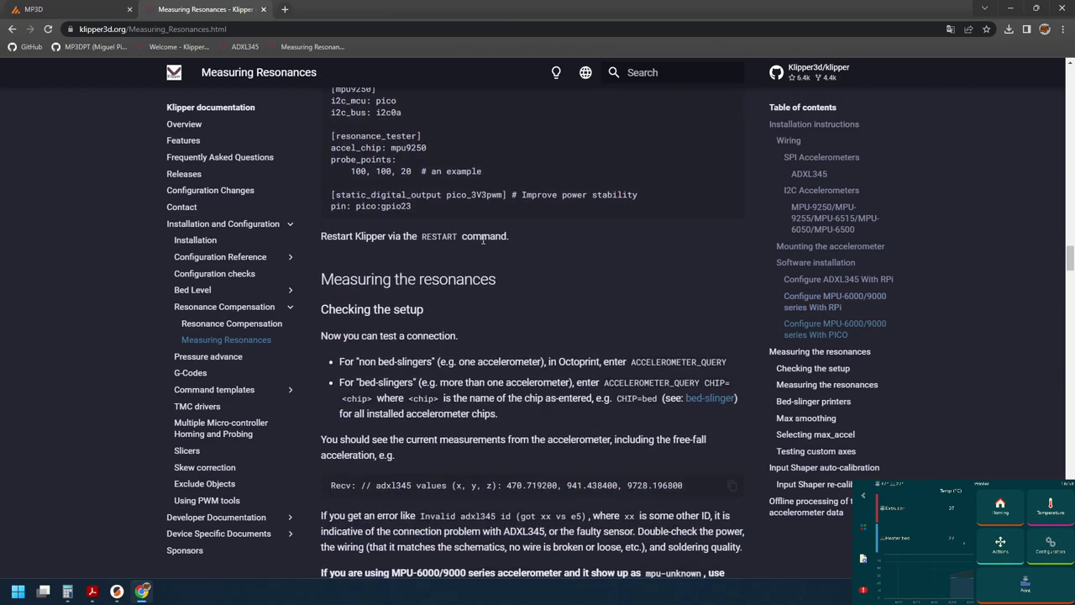
pyautogui.scroll(-3, 483, 240)
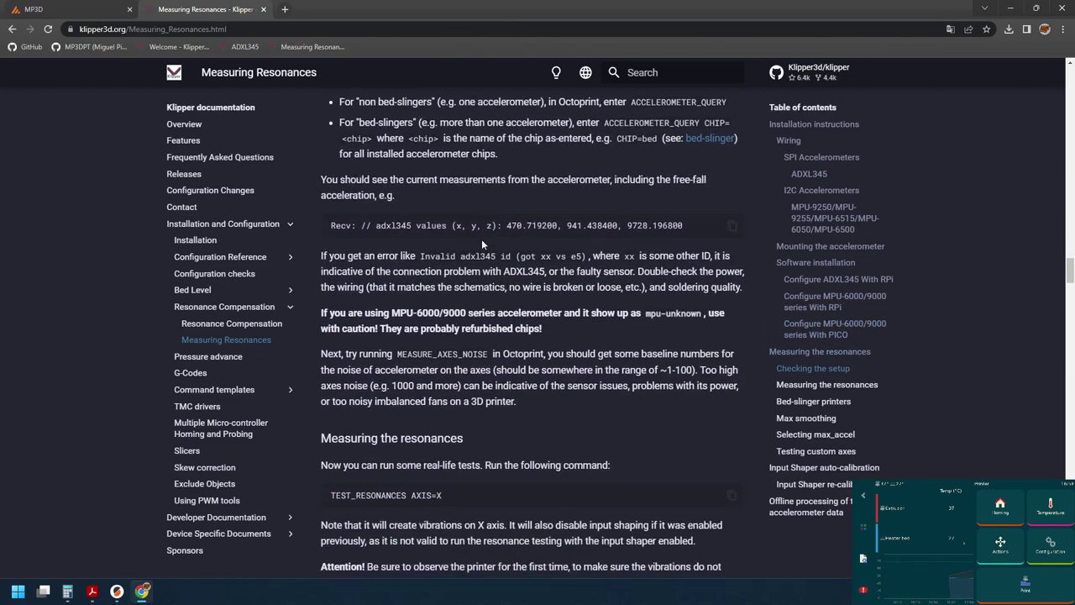
pyautogui.scroll(-1, 482, 239)
pyautogui.scroll(3, 483, 240)
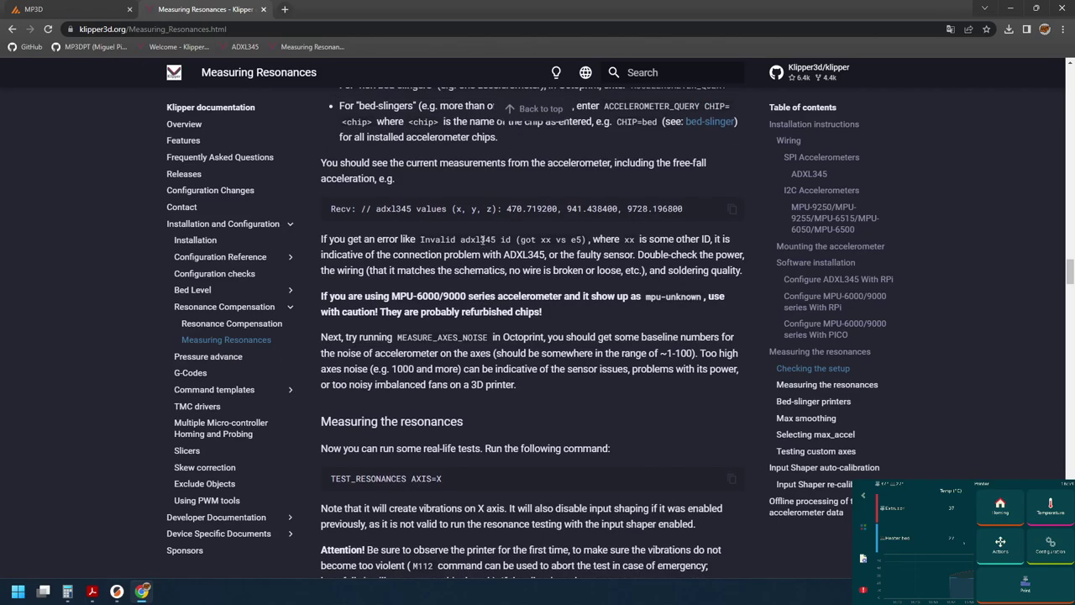
pyautogui.scroll(1, 483, 242)
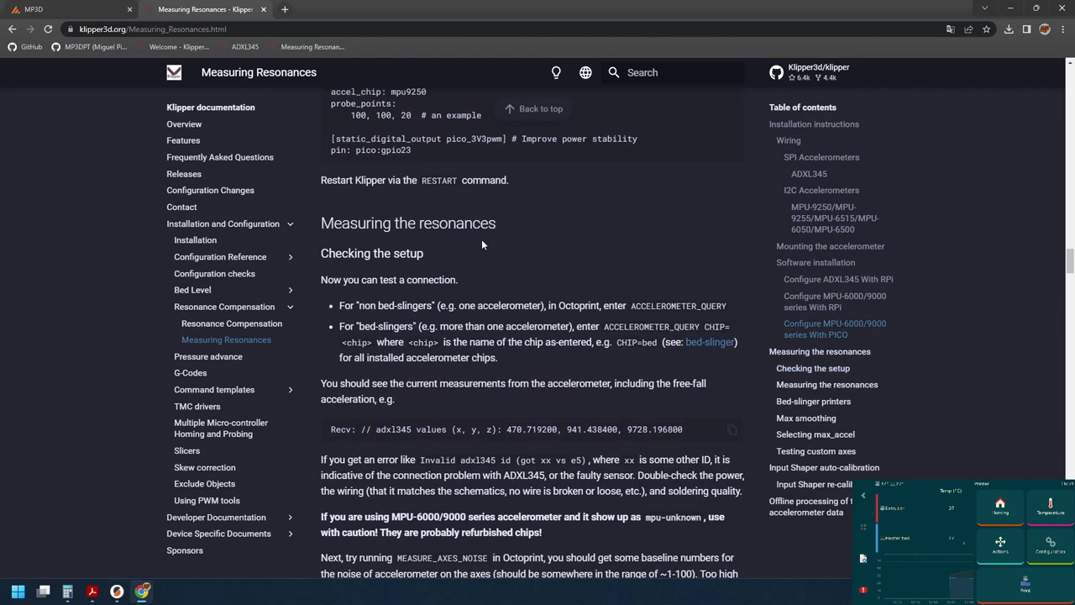
pyautogui.scroll(2, 483, 244)
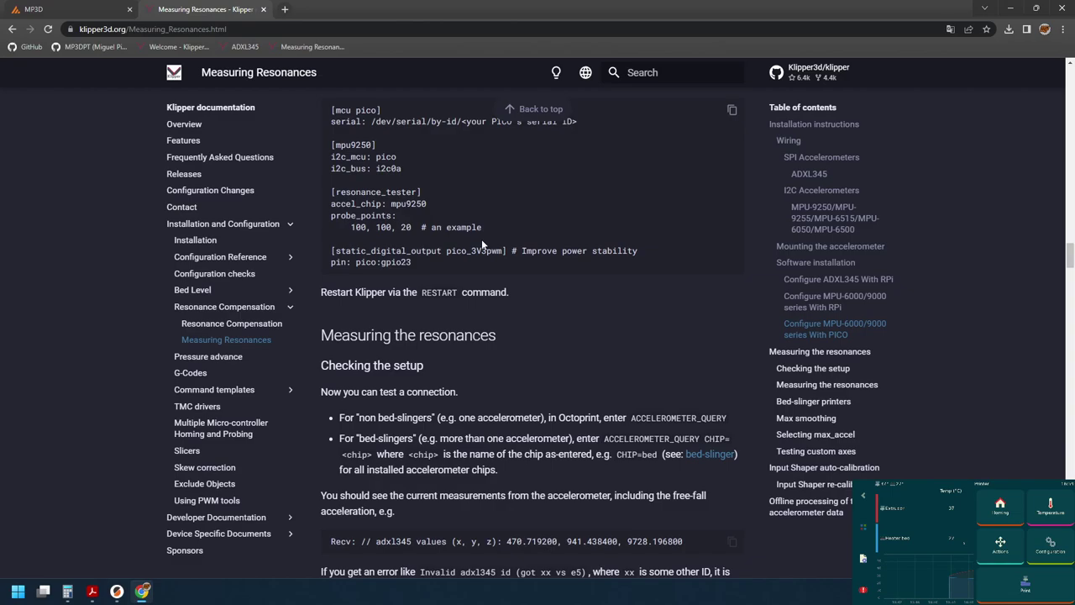
pyautogui.scroll(1, 482, 244)
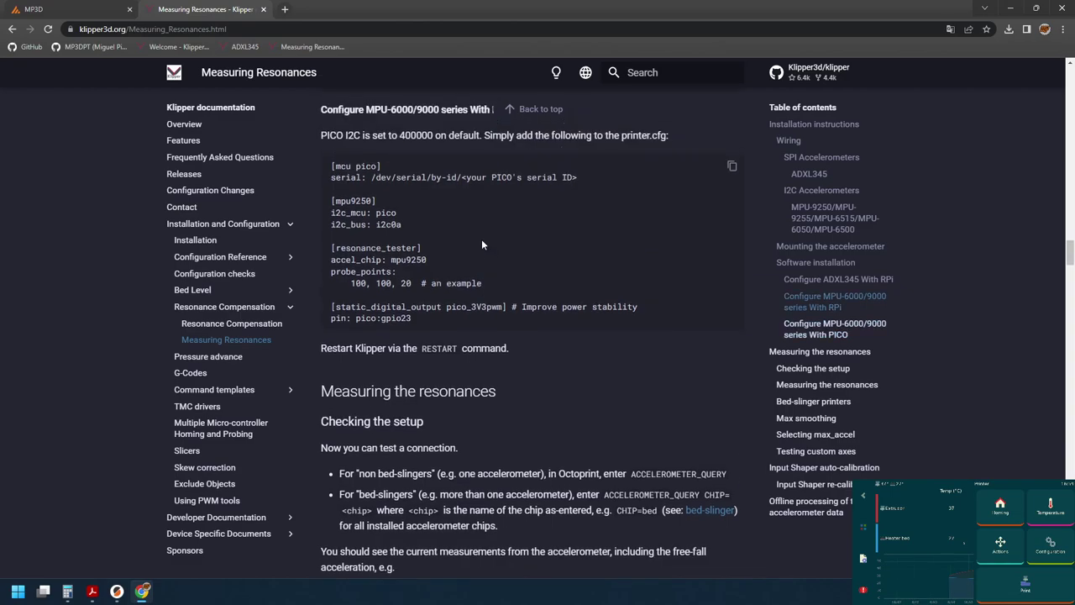
pyautogui.scroll(-2, 482, 244)
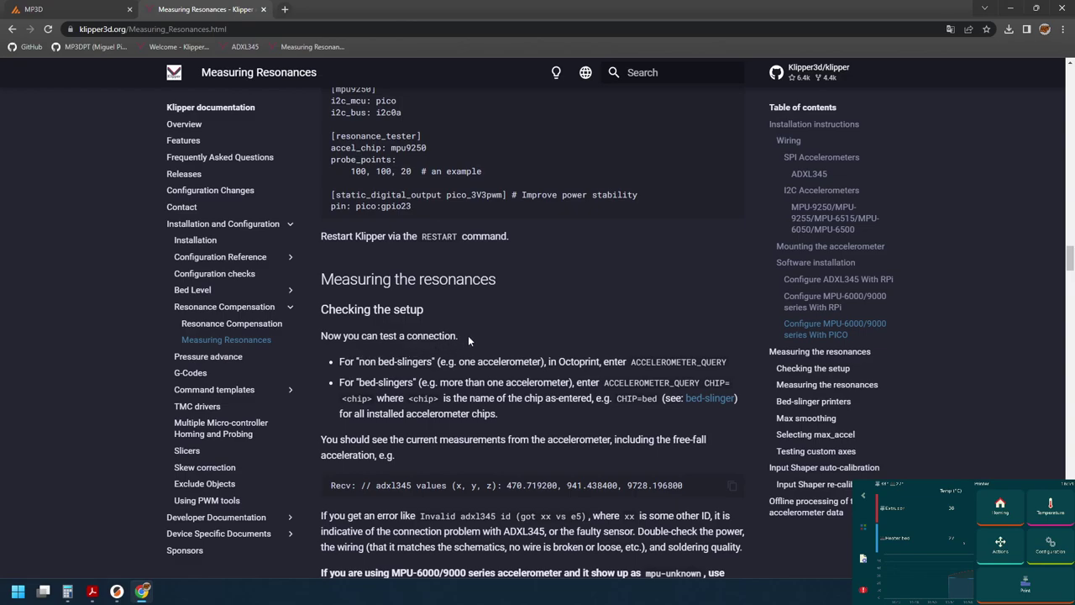
# Copy the ACCELEROMETER_QUERY command given for non bed-slingers in the Checking the setup section
pyautogui.moveTo(467, 335); pyautogui.dragTo(320, 336)
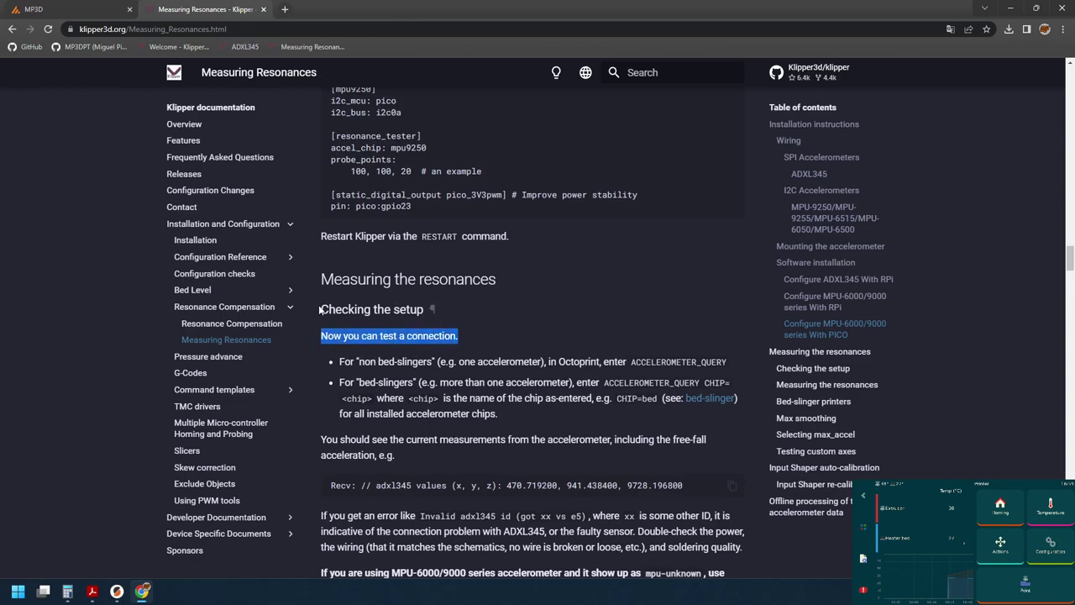
pyautogui.click(633, 362)
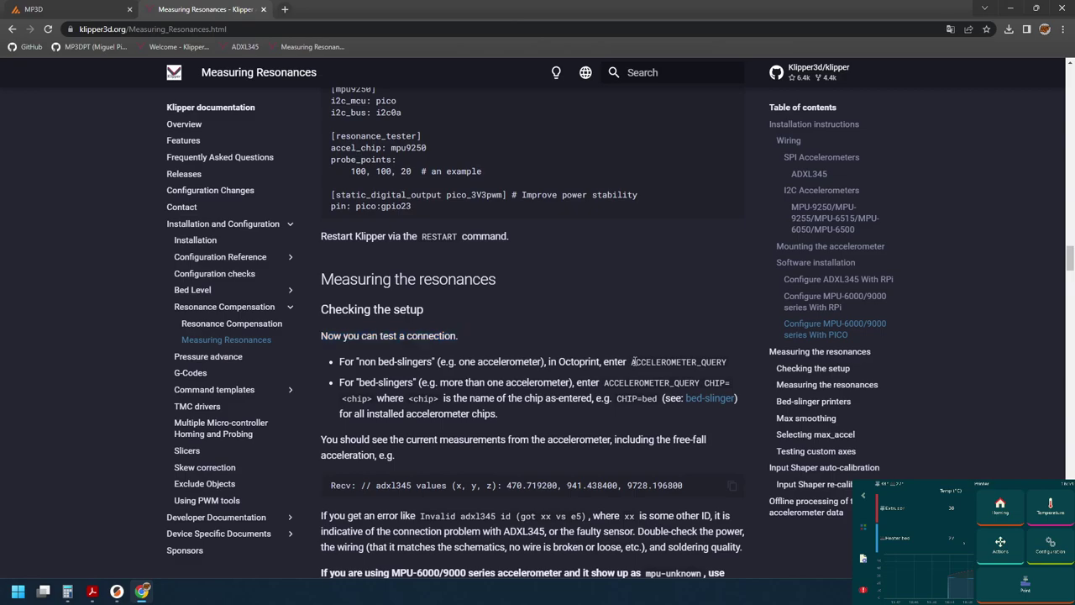
pyautogui.moveTo(632, 362); pyautogui.dragTo(714, 362)
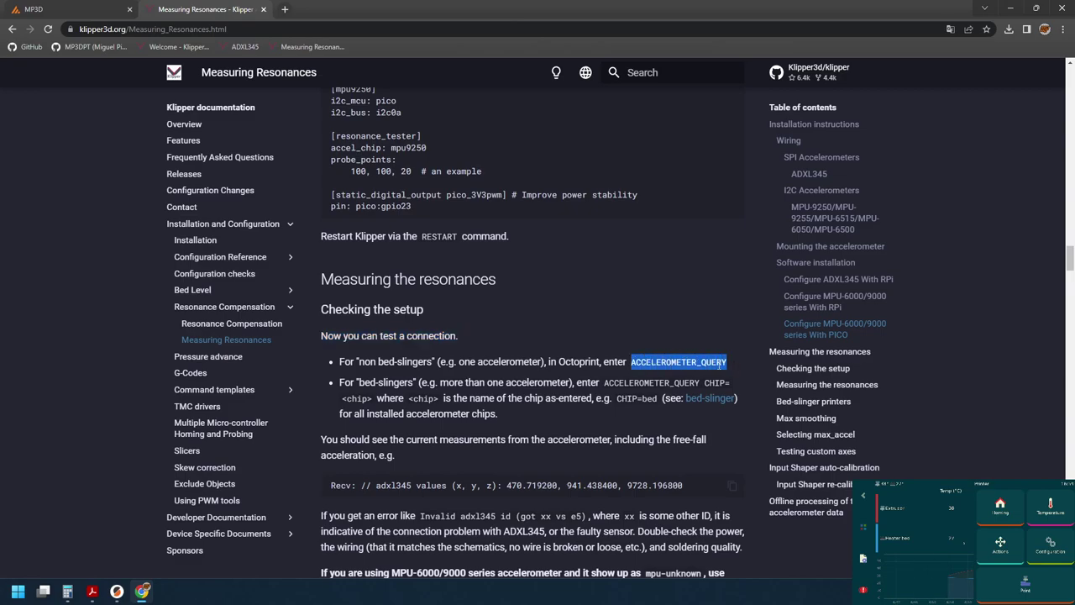
pyautogui.rightClick(712, 362)
pyautogui.click(730, 376)
# Return to the MP3D printer interface, clear its console and run ACCELEROMETER_QUERY to read the accelerometer values
pyautogui.click(54, 8)
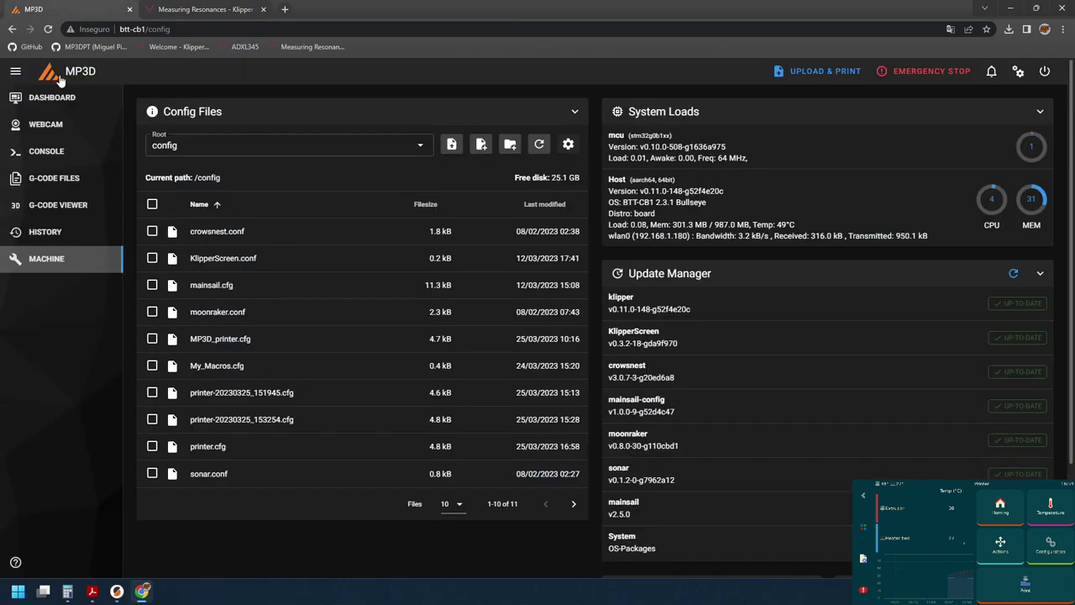
pyautogui.click(48, 151)
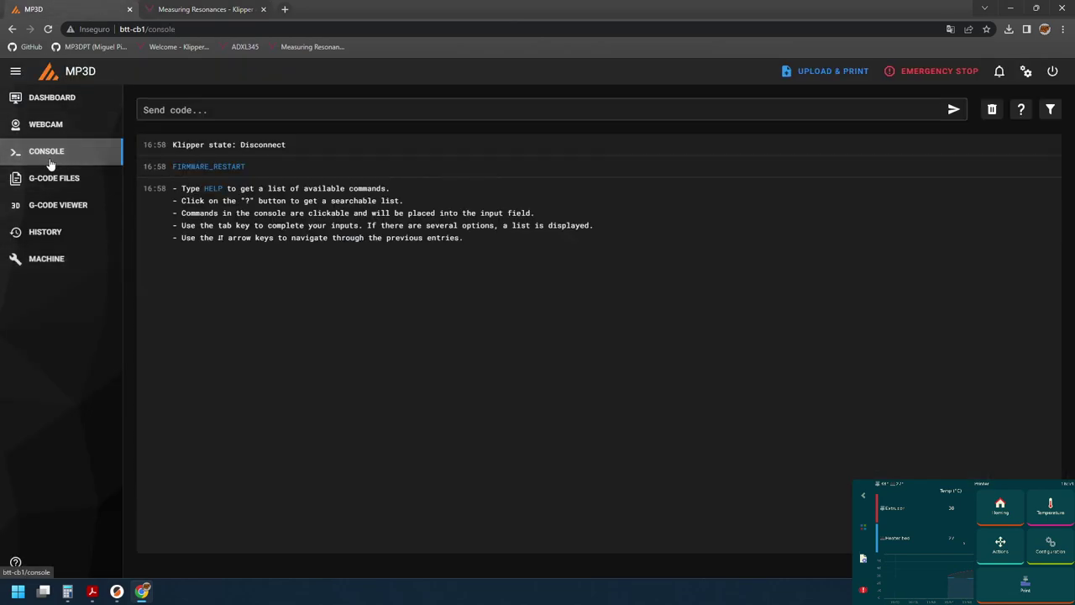
pyautogui.click(994, 110)
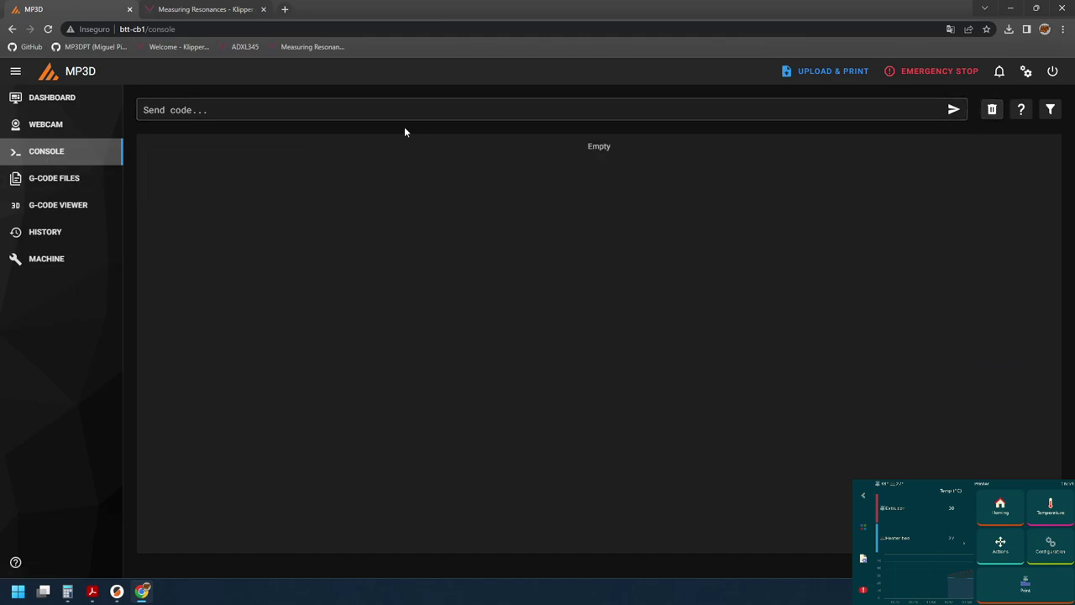
pyautogui.click(456, 110)
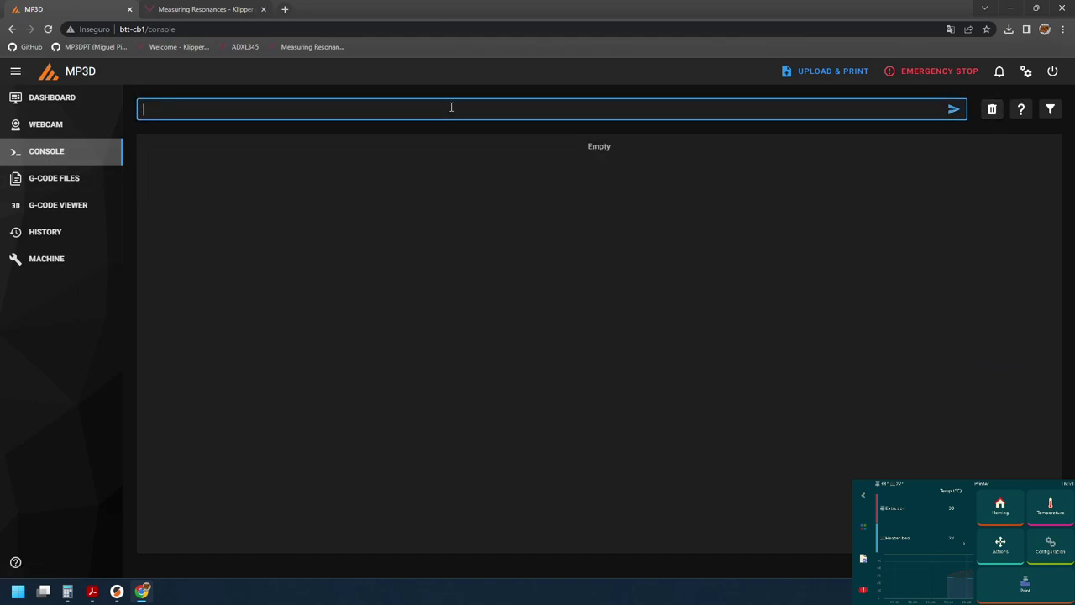
pyautogui.hotkey('ctrl', 'v')
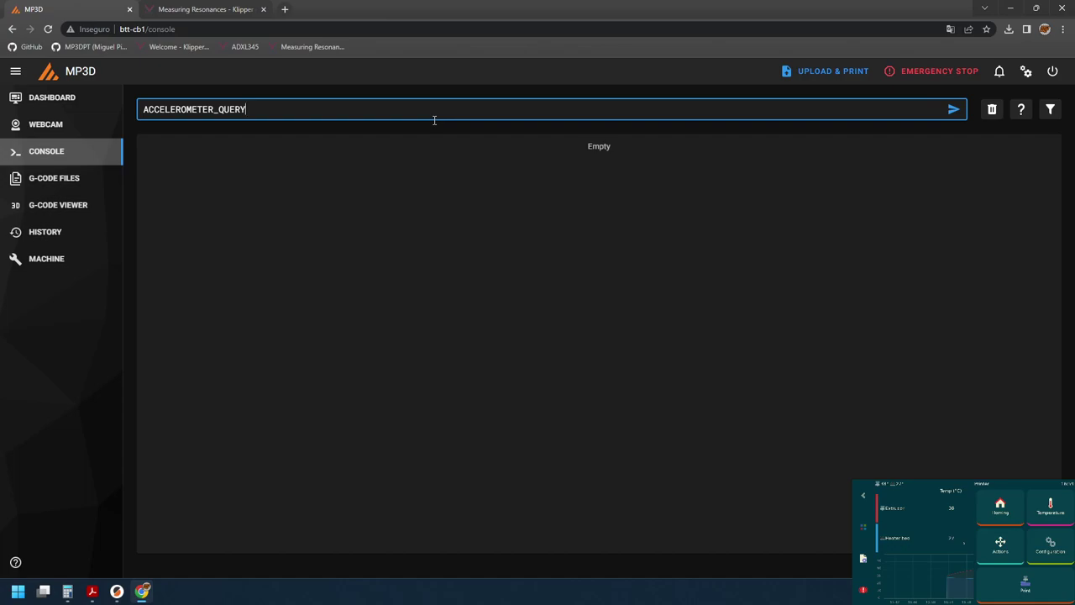
pyautogui.press('Return')
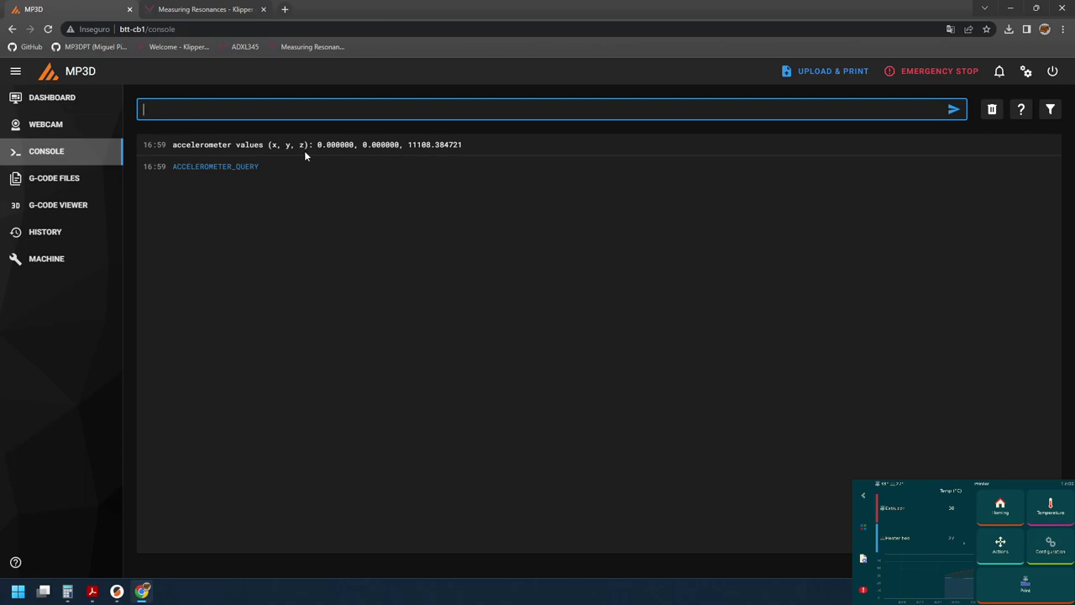
pyautogui.moveTo(268, 145); pyautogui.dragTo(373, 144)
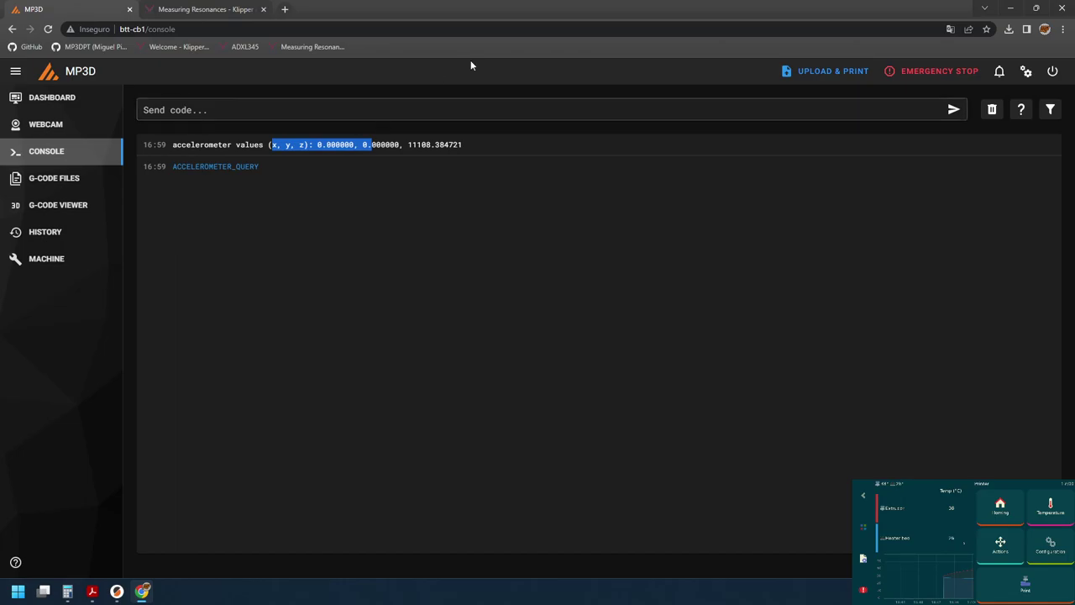
pyautogui.click(307, 194)
# Go back to the Klipper documentation and copy the TEST_RESONANCES AXIS=X command from the Measuring the resonances section
pyautogui.click(205, 10)
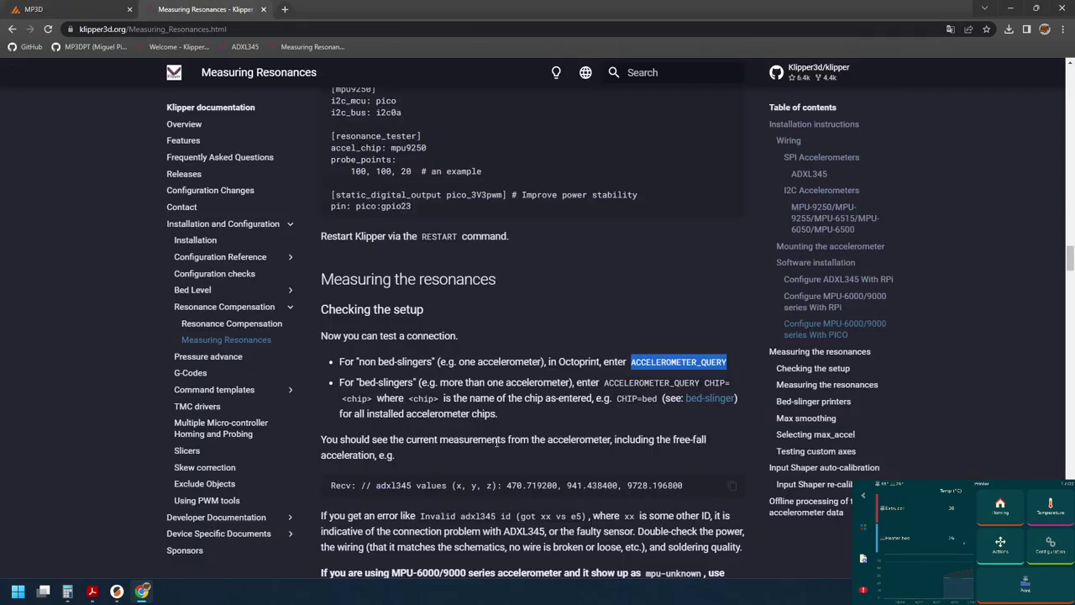
pyautogui.scroll(-3, 497, 442)
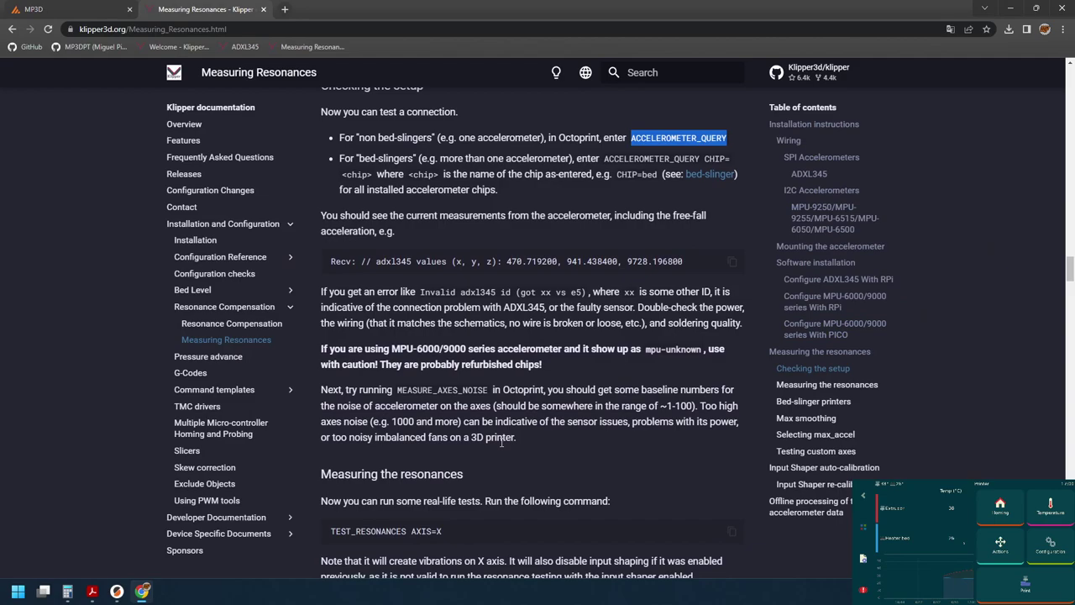
pyautogui.scroll(-2, 502, 443)
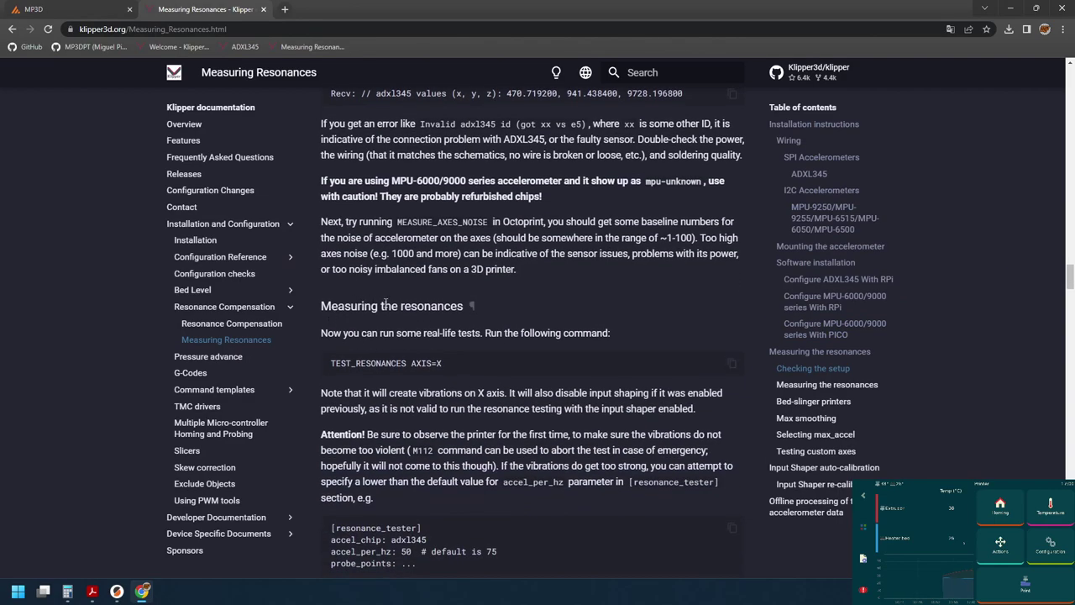
pyautogui.moveTo(401, 306); pyautogui.dragTo(463, 306)
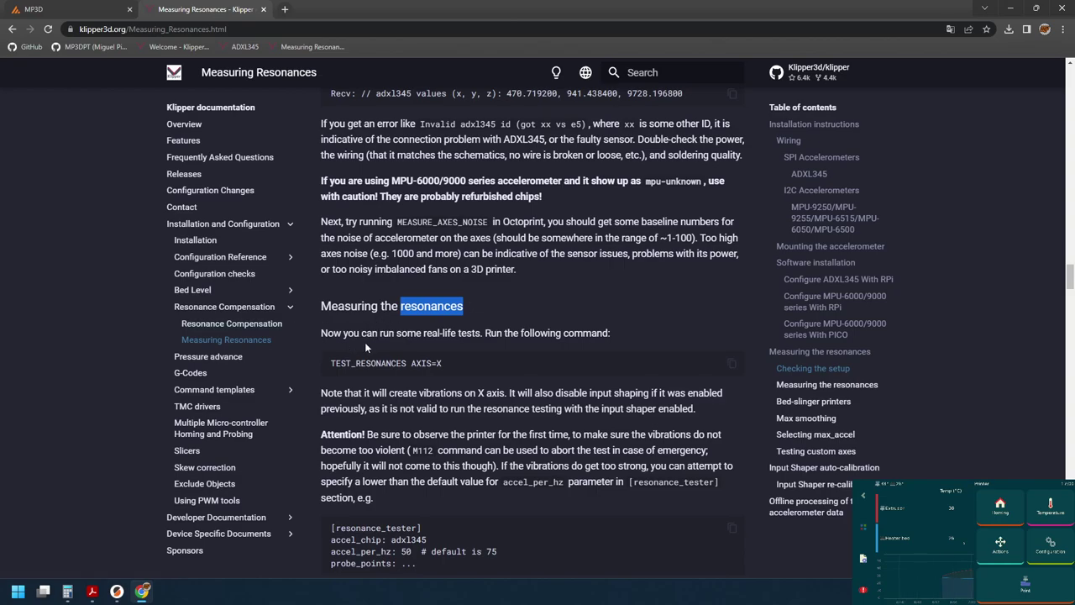
pyautogui.moveTo(413, 366); pyautogui.dragTo(443, 366)
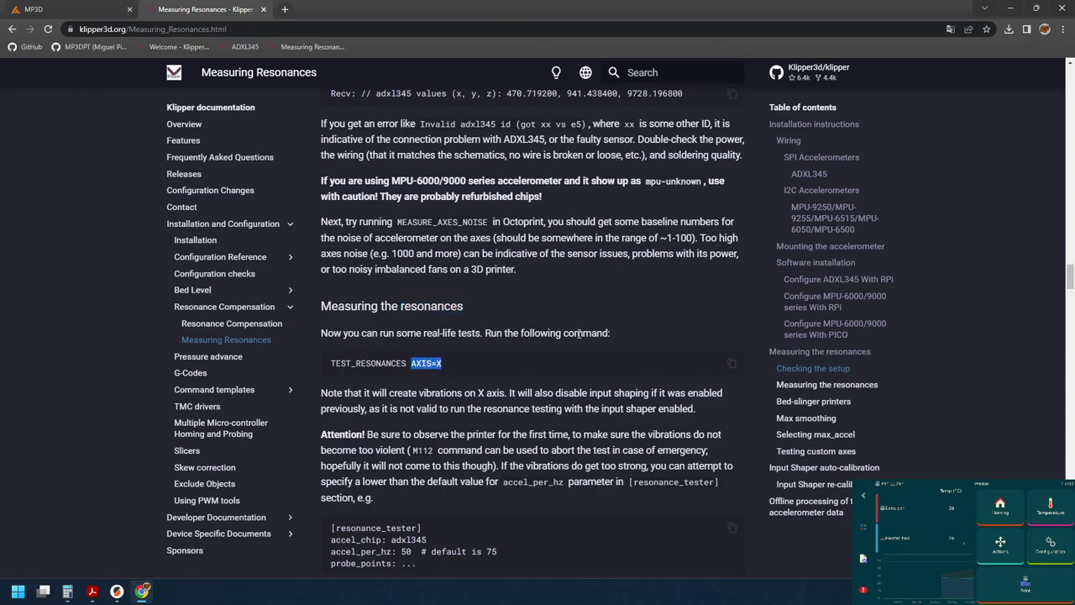
pyautogui.click(350, 363)
pyautogui.moveTo(331, 365); pyautogui.dragTo(454, 365)
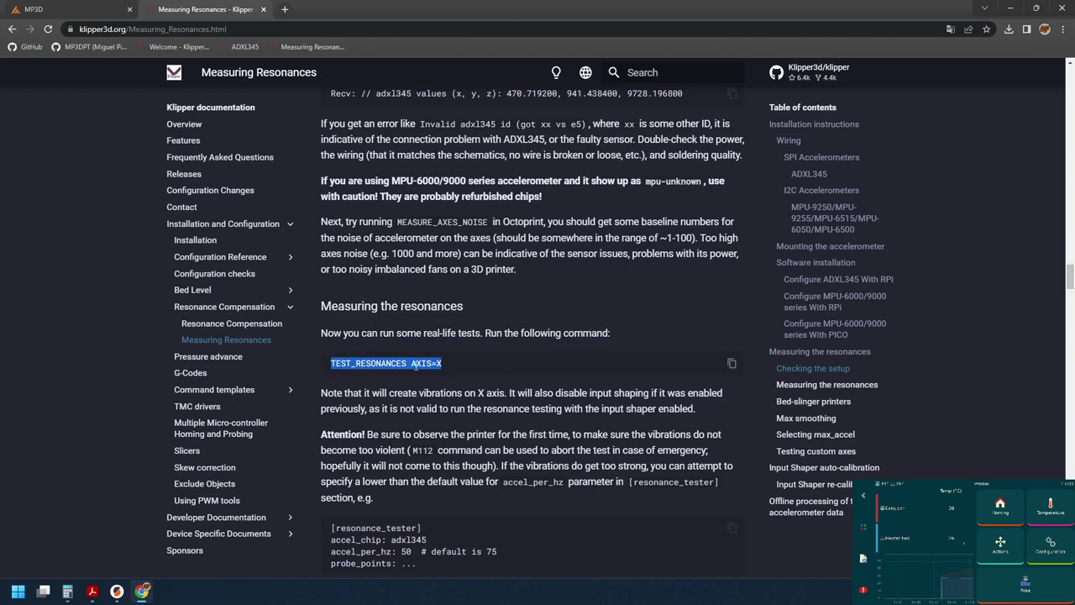
pyautogui.rightClick(416, 367)
pyautogui.click(732, 365)
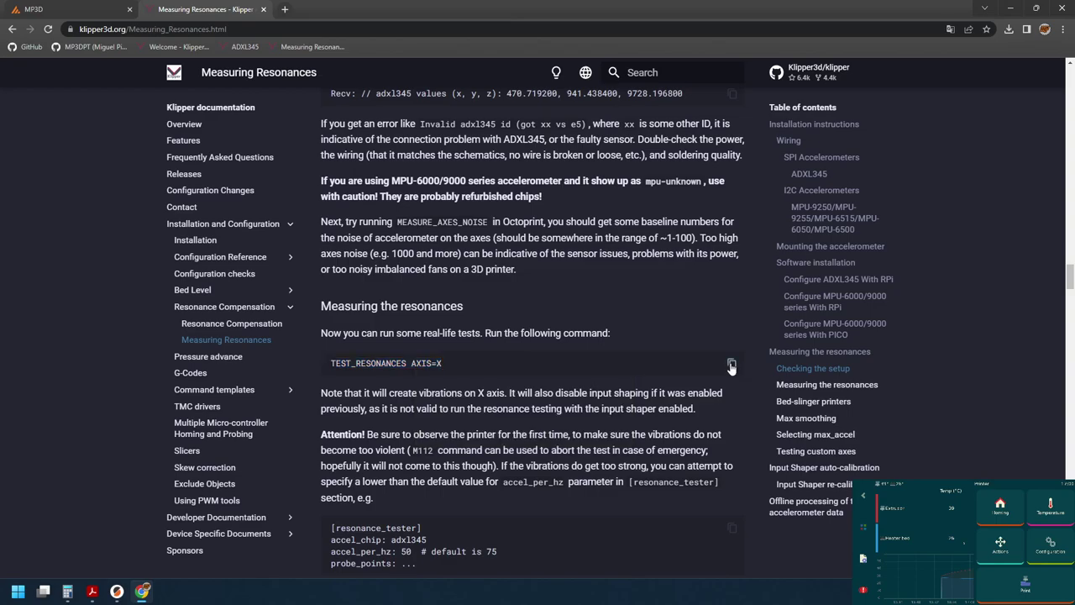
# Clear the console of the MP3D printer interface and try to run TEST_RESONANCES AXIS=X
pyautogui.click(51, 8)
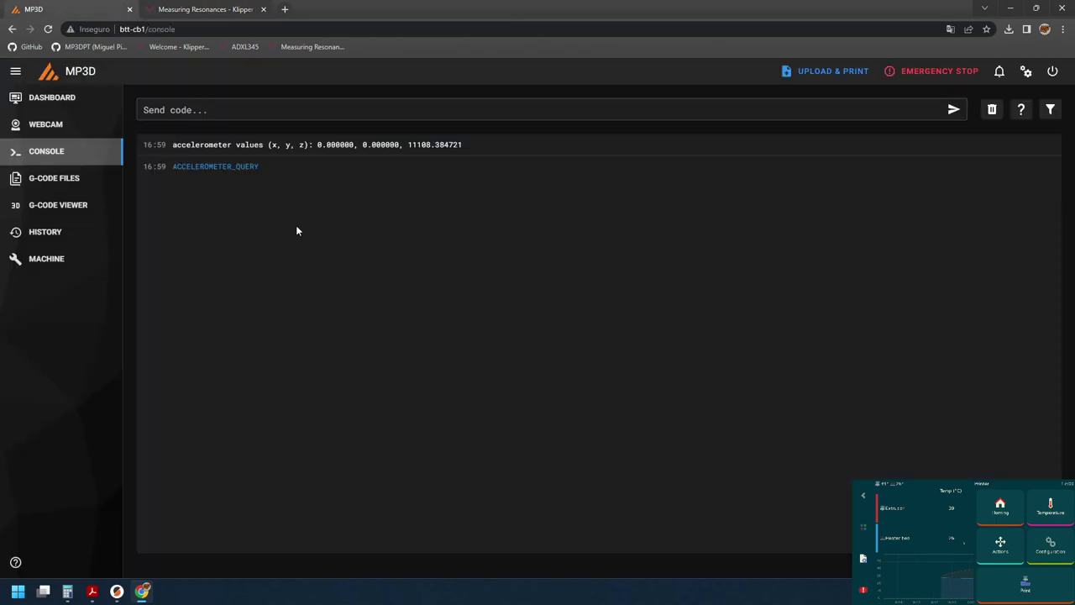
pyautogui.click(991, 110)
pyautogui.click(486, 110)
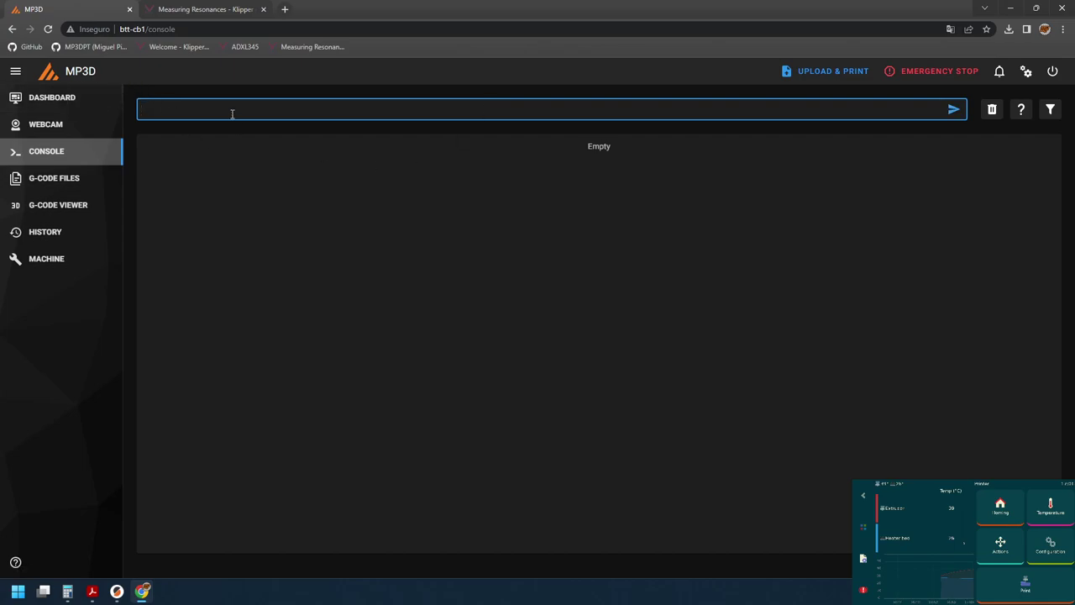
pyautogui.hotkey('ctrl', 'v')
pyautogui.press('Return')
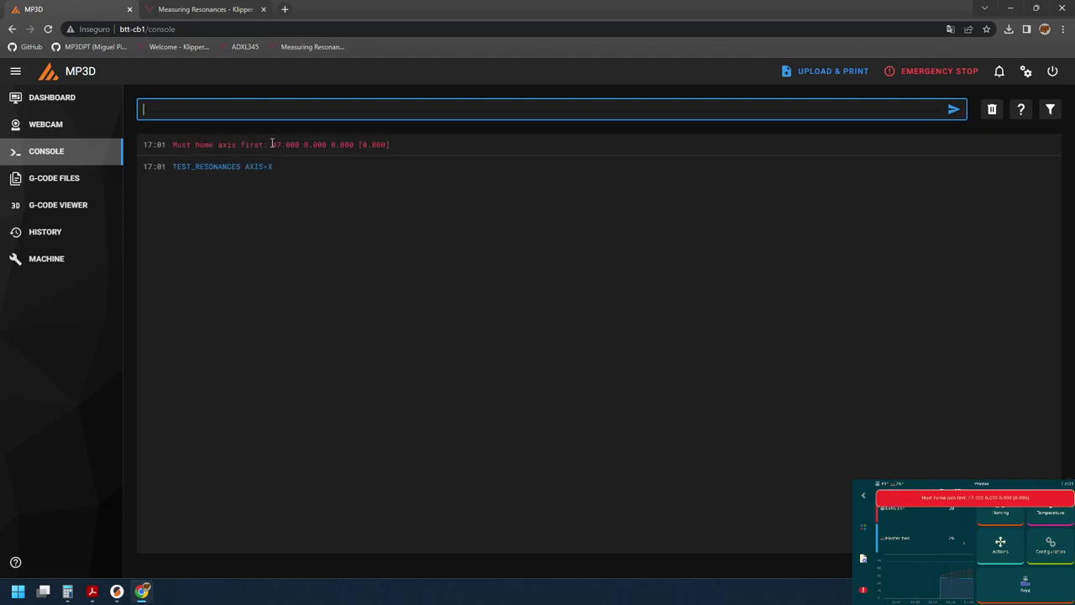
# Home the X axis from the dashboard and rerun TEST_RESONANCES AXIS=X in the console
pyautogui.click(50, 96)
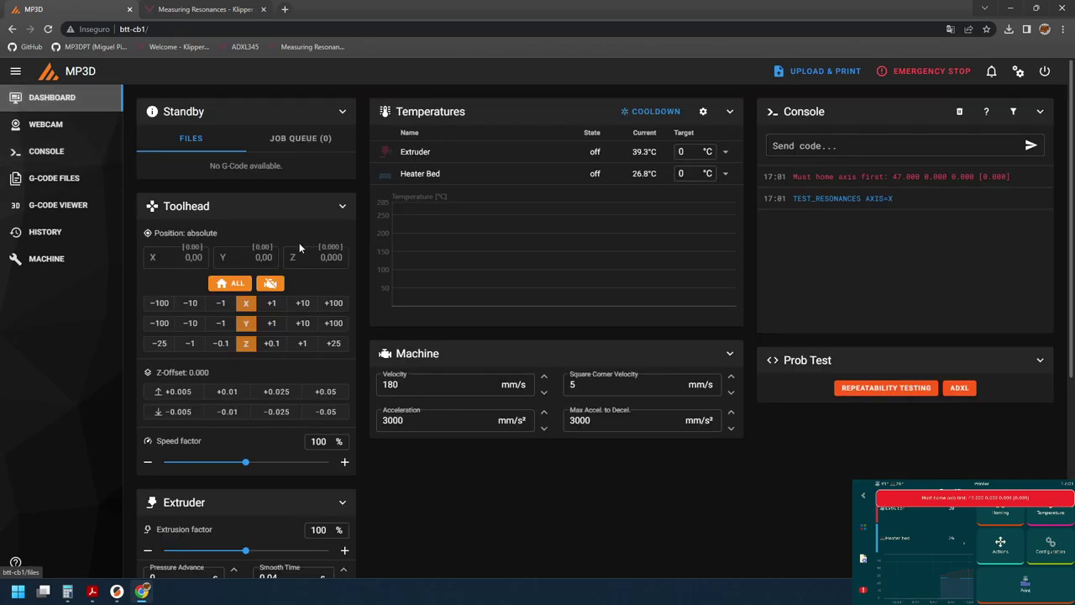
pyautogui.click(248, 304)
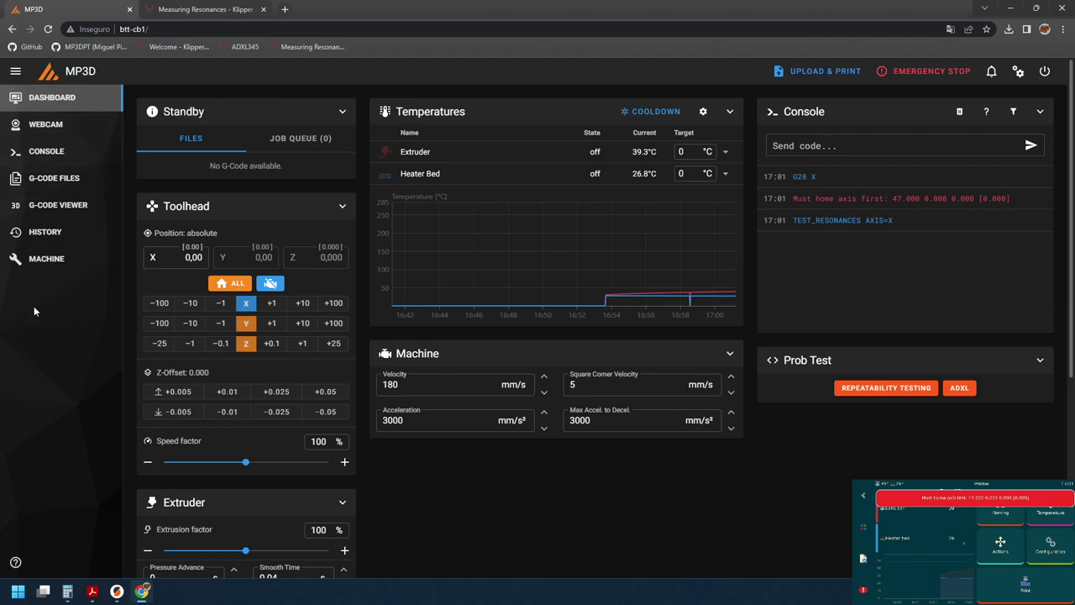
pyautogui.click(59, 152)
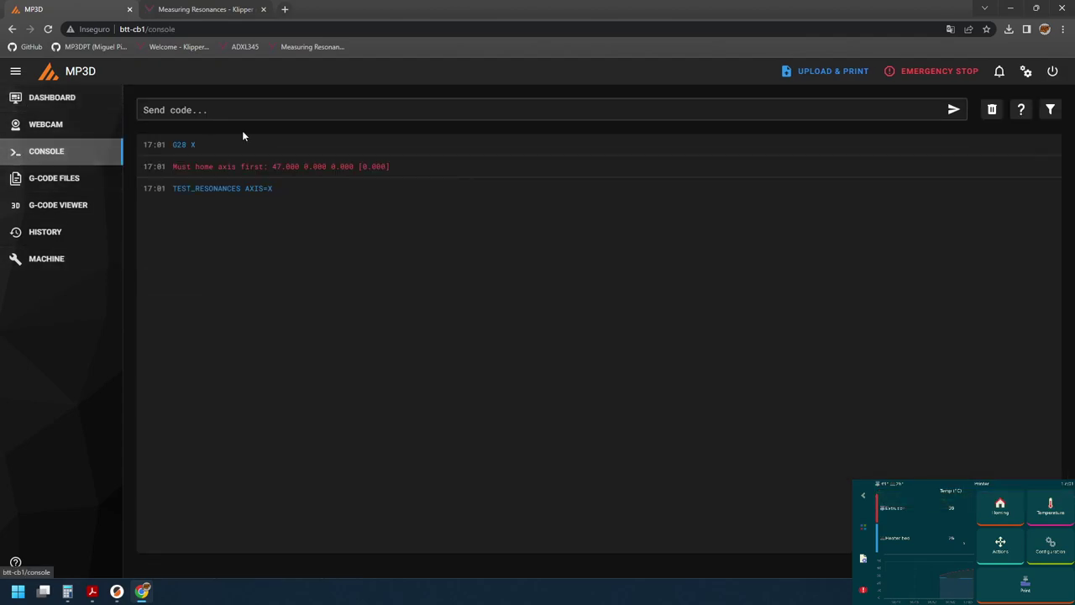
pyautogui.click(265, 109)
pyautogui.press('Up')
pyautogui.press('Up')
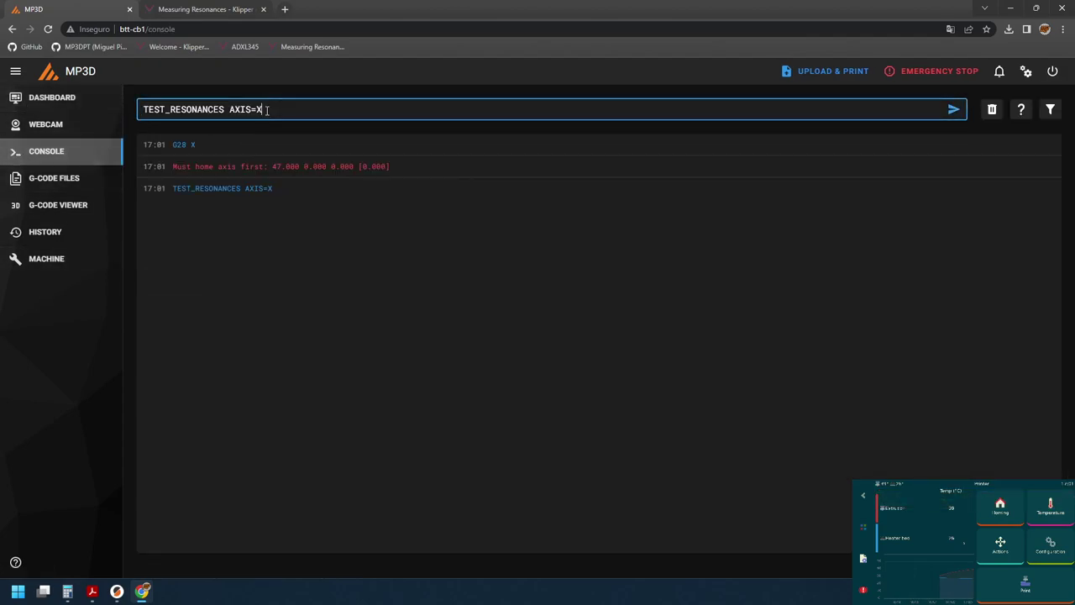
pyautogui.press('Return')
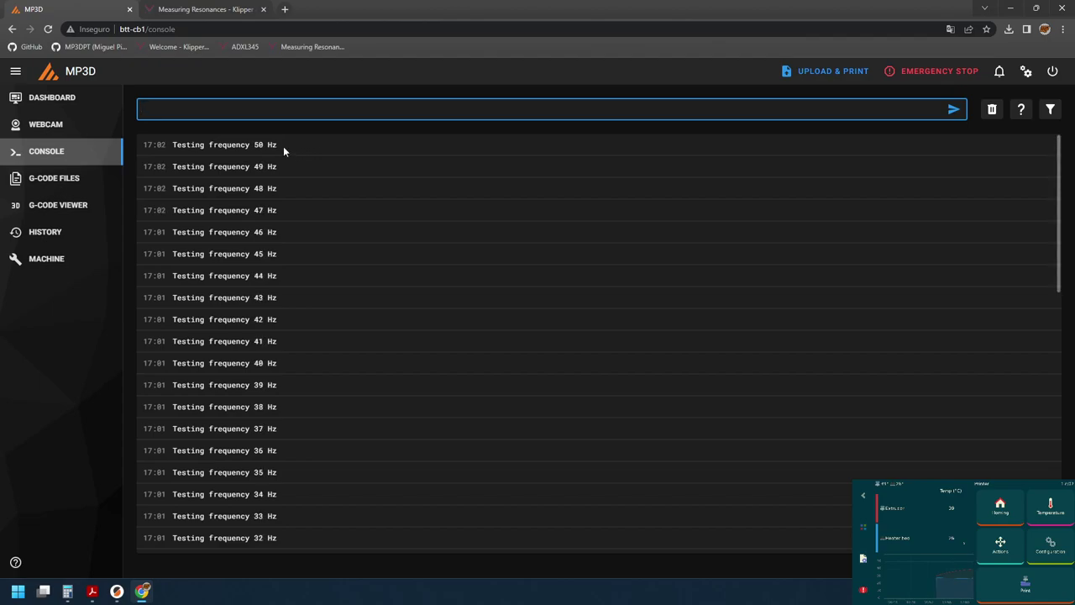
# Check the running test on the dashboard and console, and review the Measuring the resonances section of the Klipper documentation
pyautogui.click(72, 102)
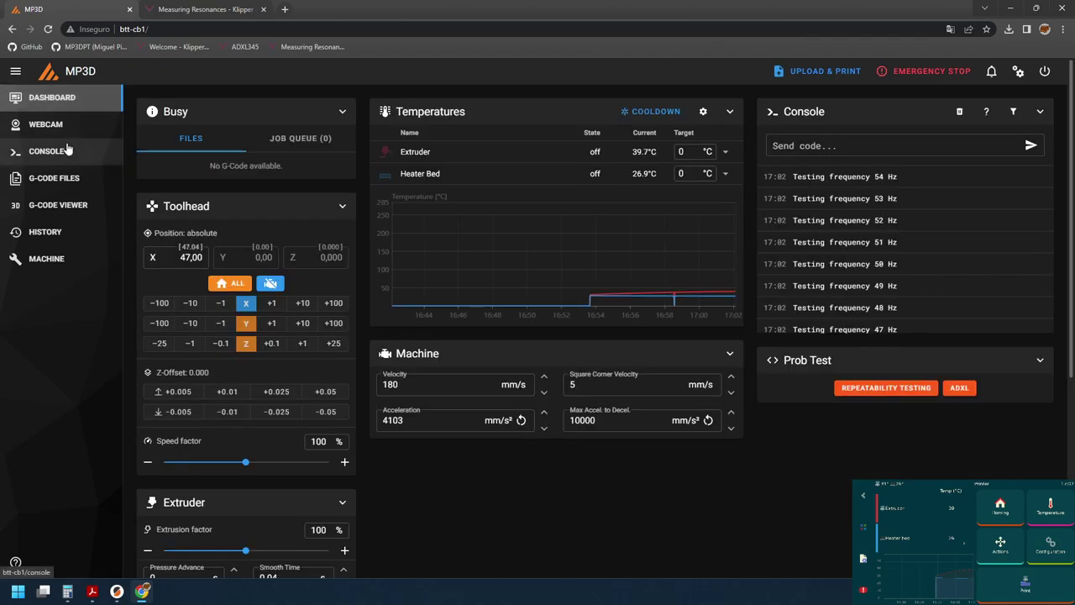
pyautogui.click(67, 150)
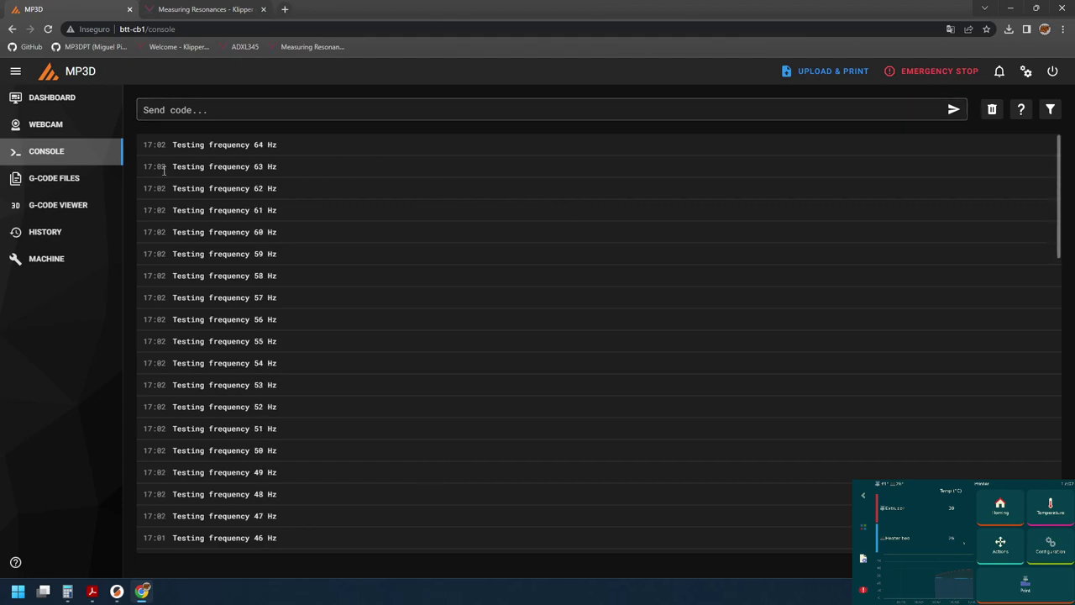
pyautogui.click(177, 8)
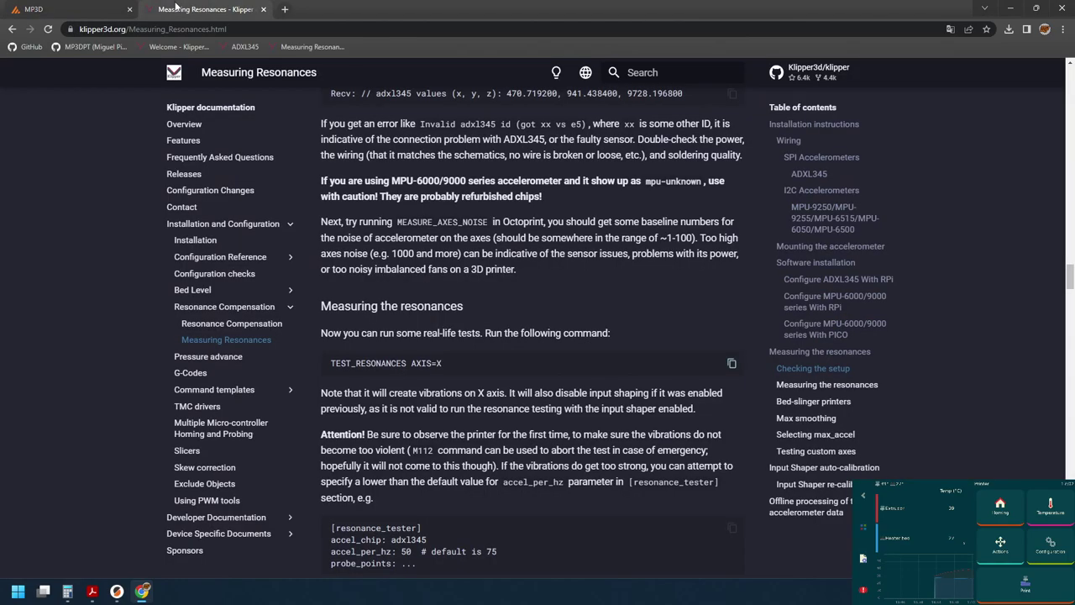
pyautogui.scroll(-3, 458, 346)
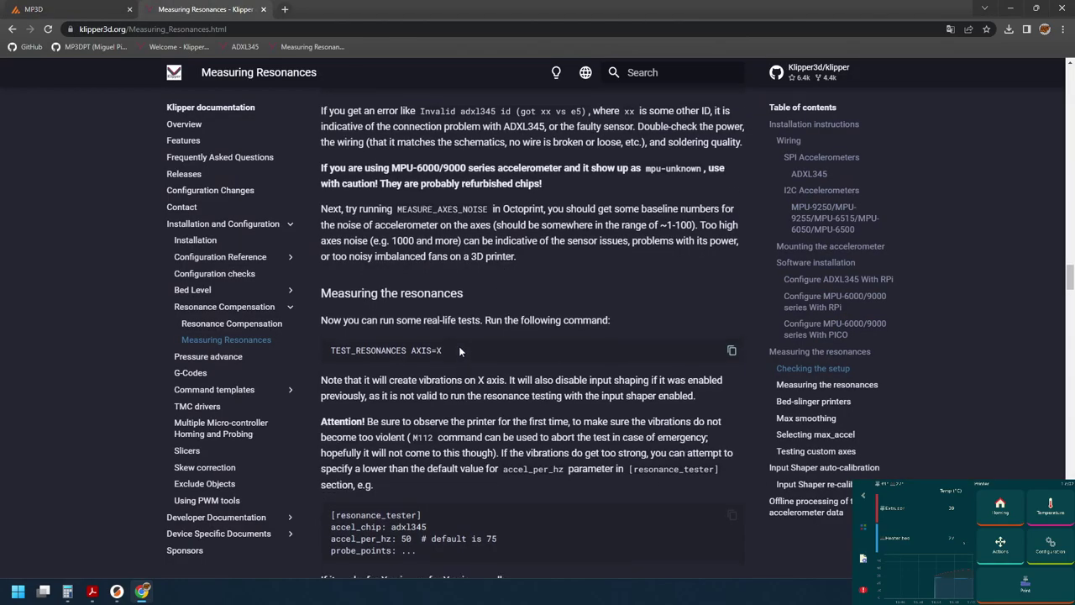
pyautogui.scroll(-1, 458, 345)
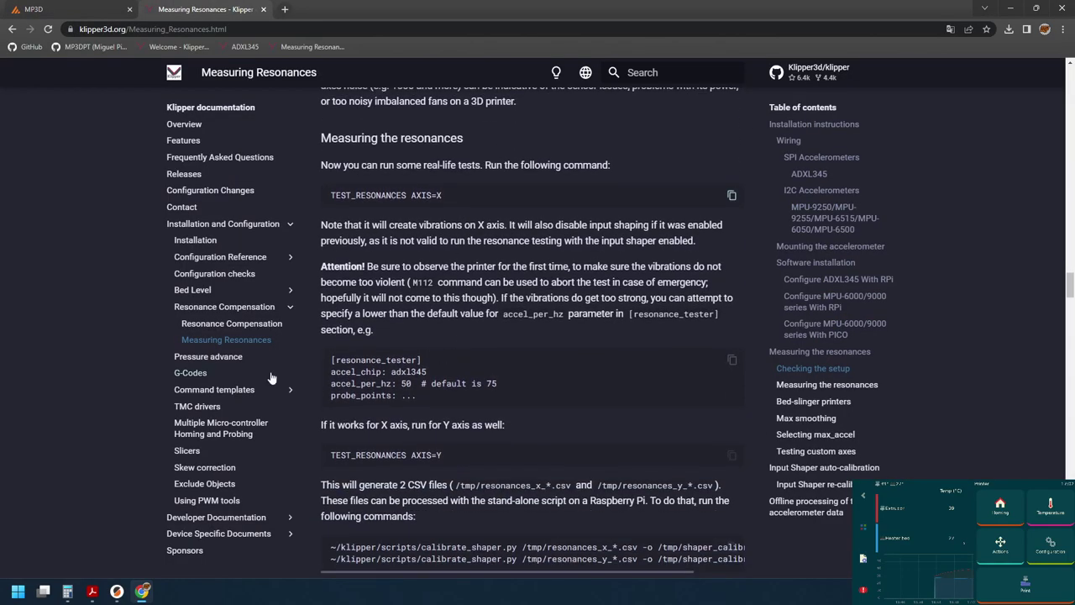
# Return to the MP3D printer interface, open printer.cfg and find its [resonance_tester] section
pyautogui.click(79, 7)
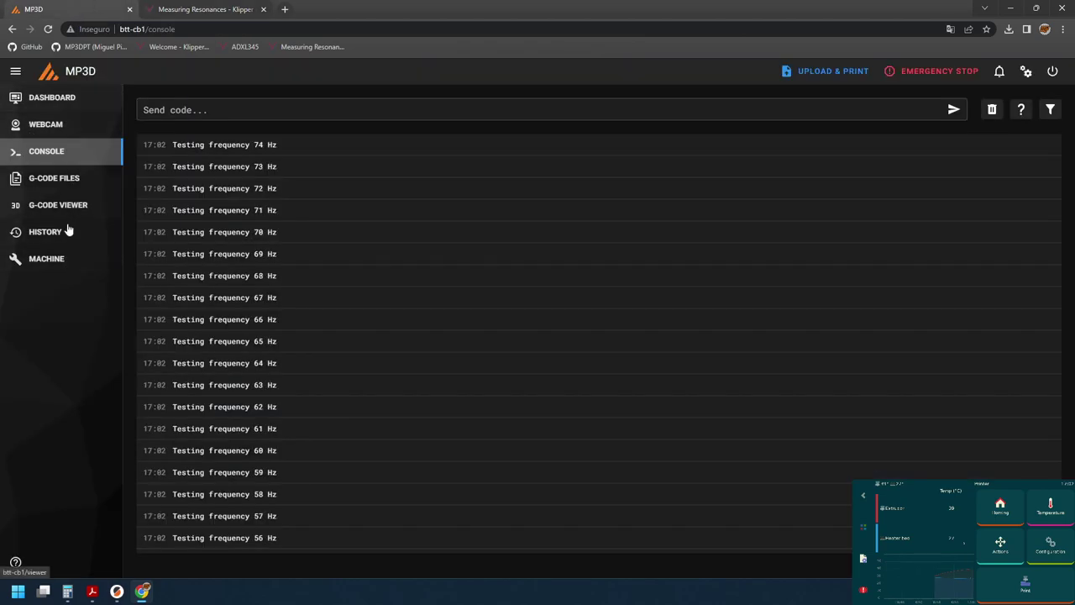
pyautogui.click(72, 261)
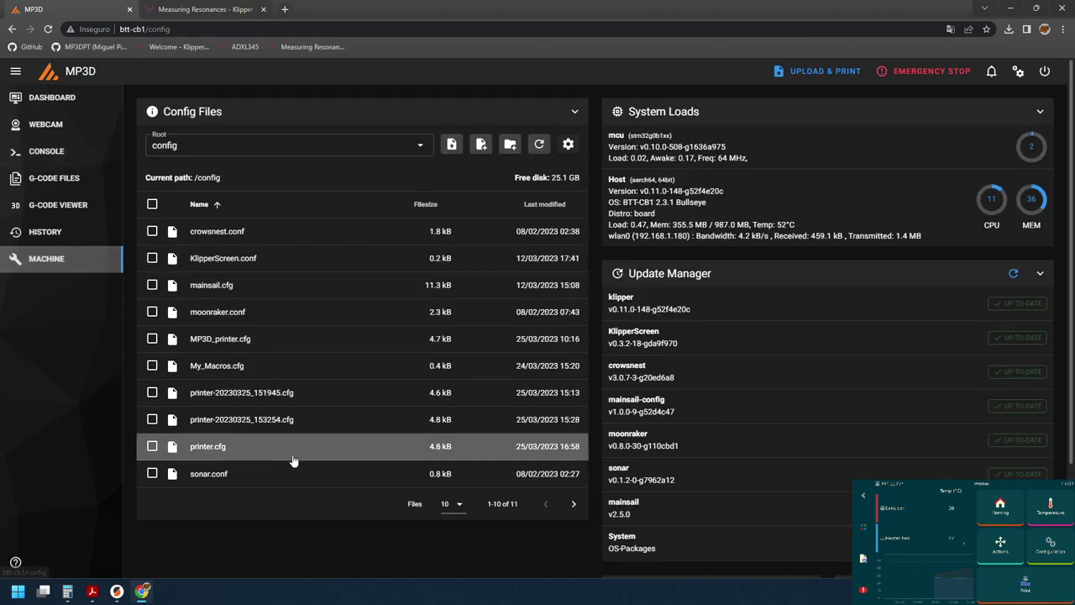
pyautogui.click(263, 448)
pyautogui.scroll(-3, 273, 424)
pyautogui.scroll(-13, 272, 430)
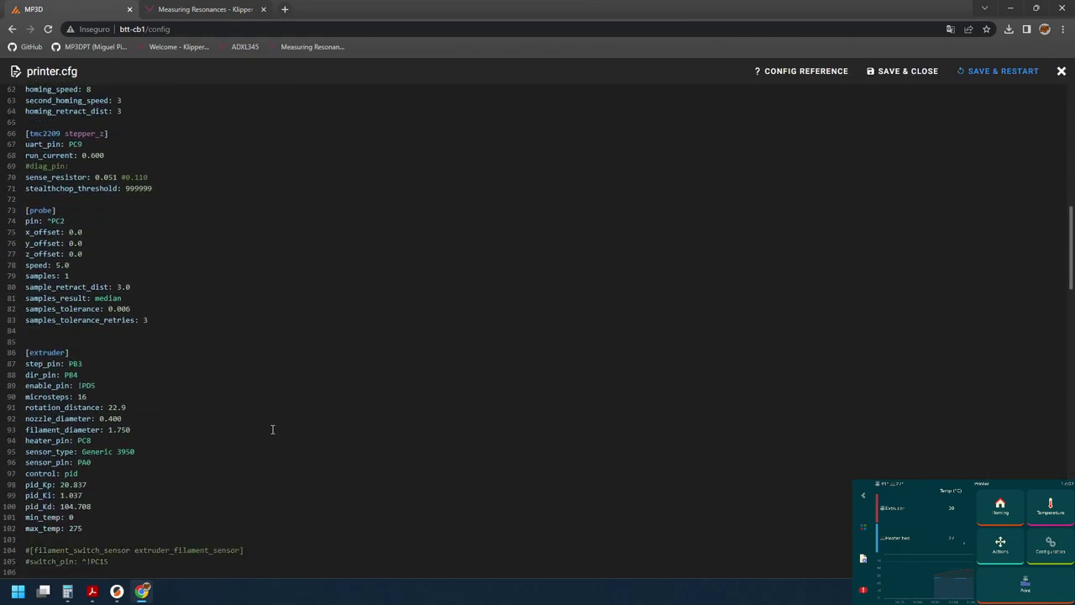
pyautogui.scroll(-3, 275, 422)
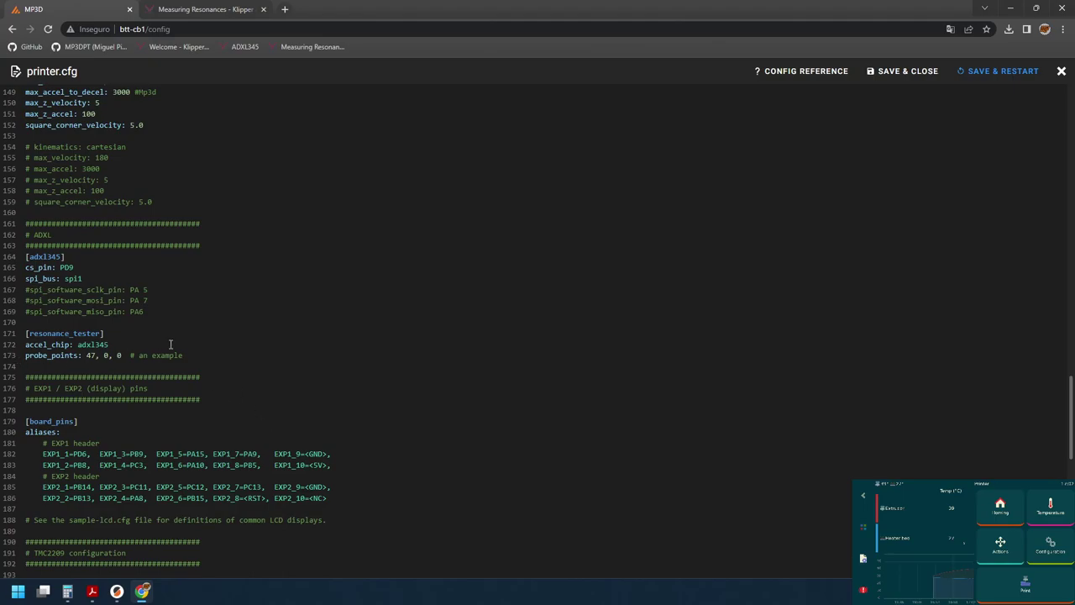
# Go back to the Klipper documentation and examine the accel_per_hz: 50 line in the [resonance_tester] example
pyautogui.click(204, 9)
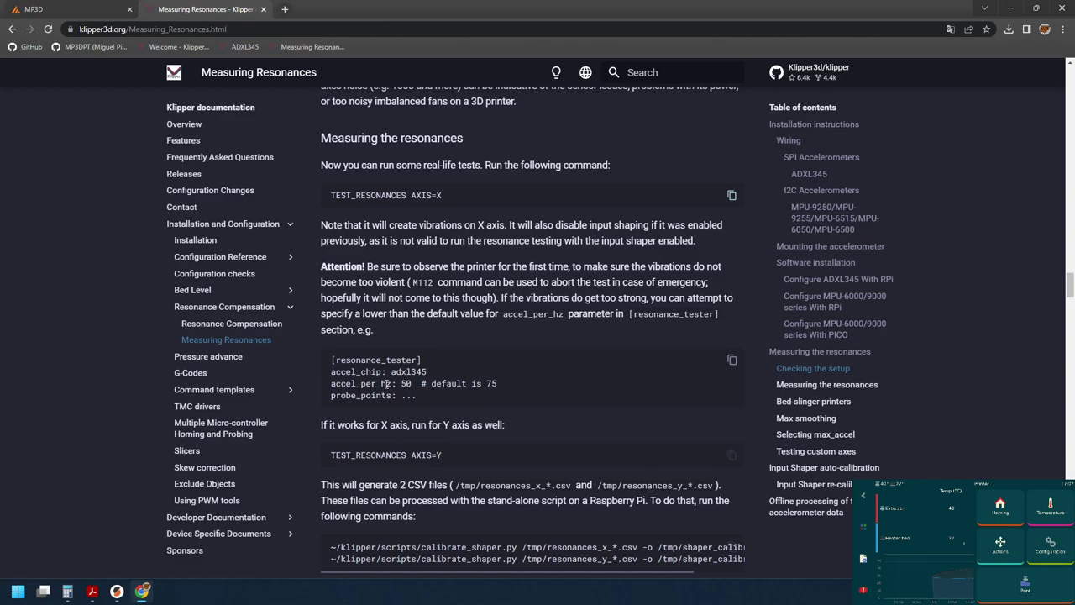
pyautogui.doubleClick(406, 383)
pyautogui.doubleClick(490, 383)
pyautogui.moveTo(411, 384); pyautogui.dragTo(331, 394)
pyautogui.click(384, 384)
pyautogui.doubleClick(407, 383)
# Examine the example frequency response chart and the calibrate_shaper.py commands that process the resonance CSV files
pyautogui.scroll(-2, 427, 371)
pyautogui.scroll(-1, 427, 374)
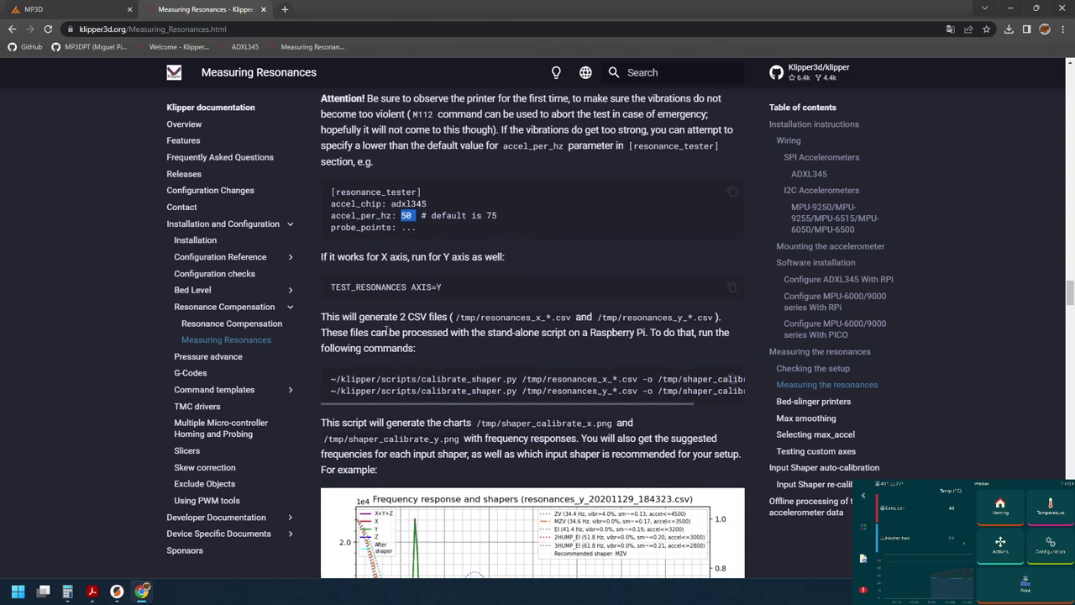
pyautogui.scroll(-1, 361, 319)
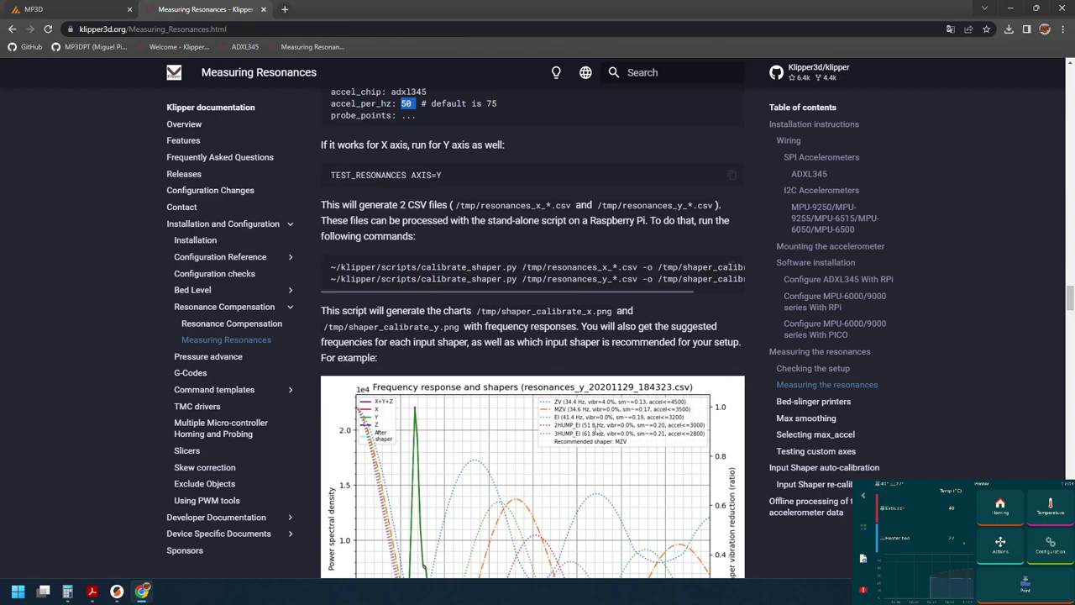
pyautogui.scroll(-1, 592, 453)
pyautogui.scroll(-1, 585, 461)
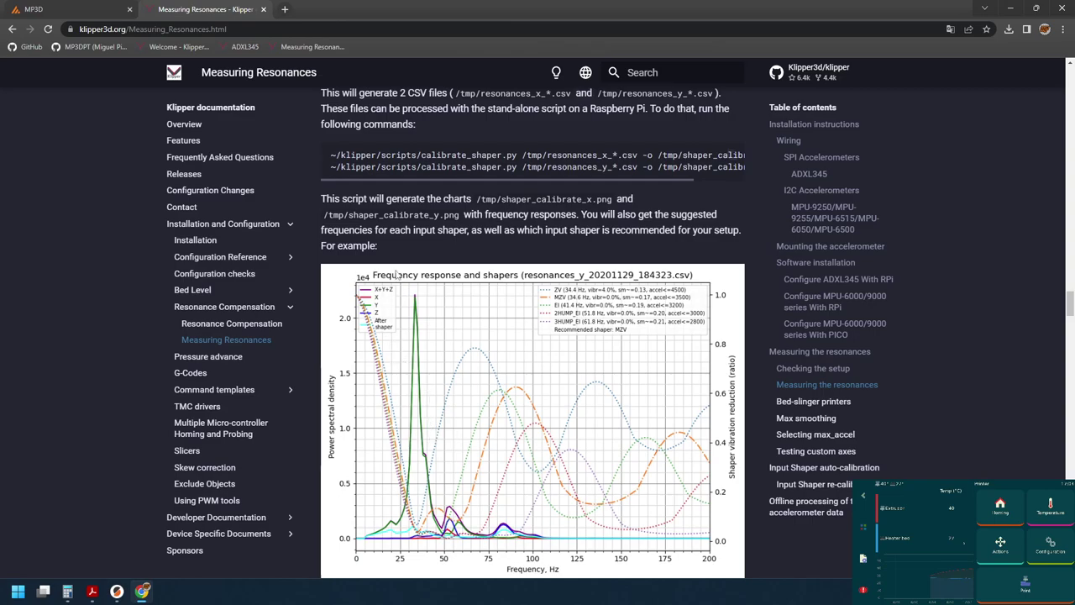
pyautogui.scroll(3, 479, 344)
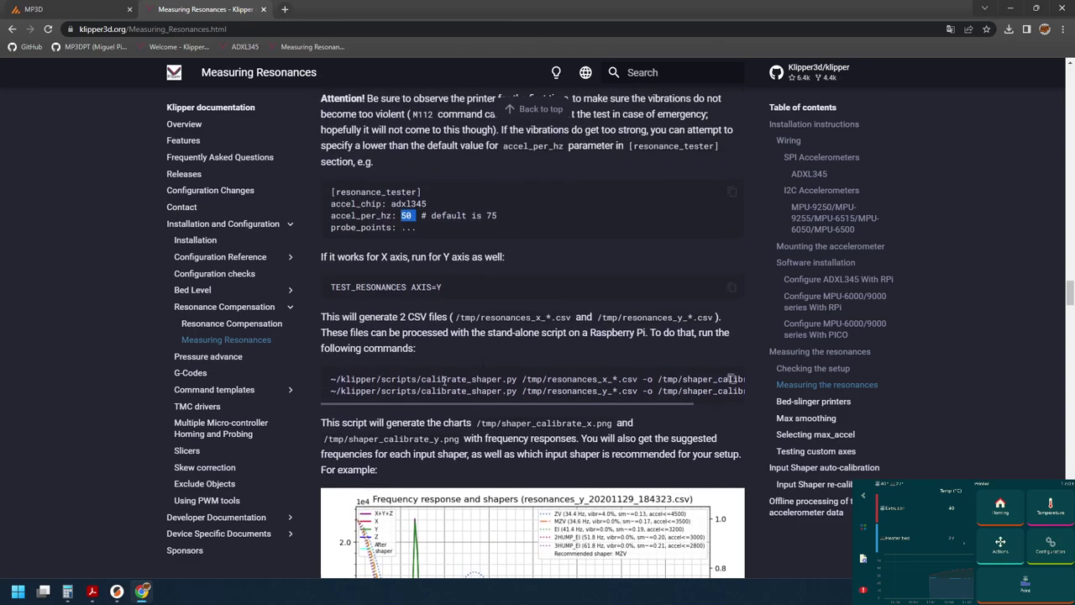
pyautogui.moveTo(331, 379); pyautogui.dragTo(731, 387)
pyautogui.click(732, 386)
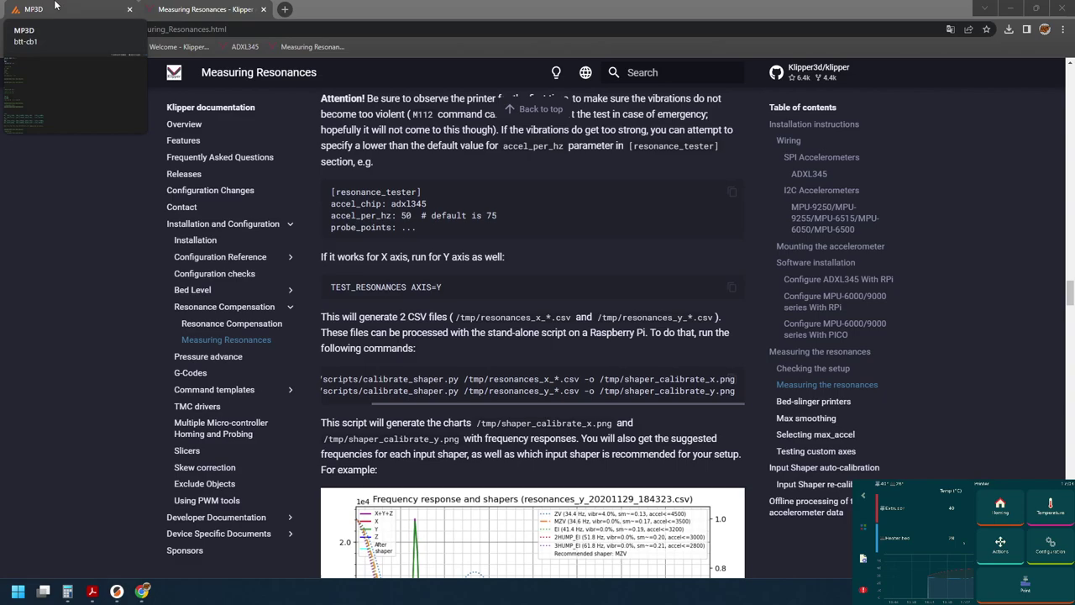
# Close printer.cfg in the MP3D printer interface and check the console for the path of the resonance data file
pyautogui.click(55, 6)
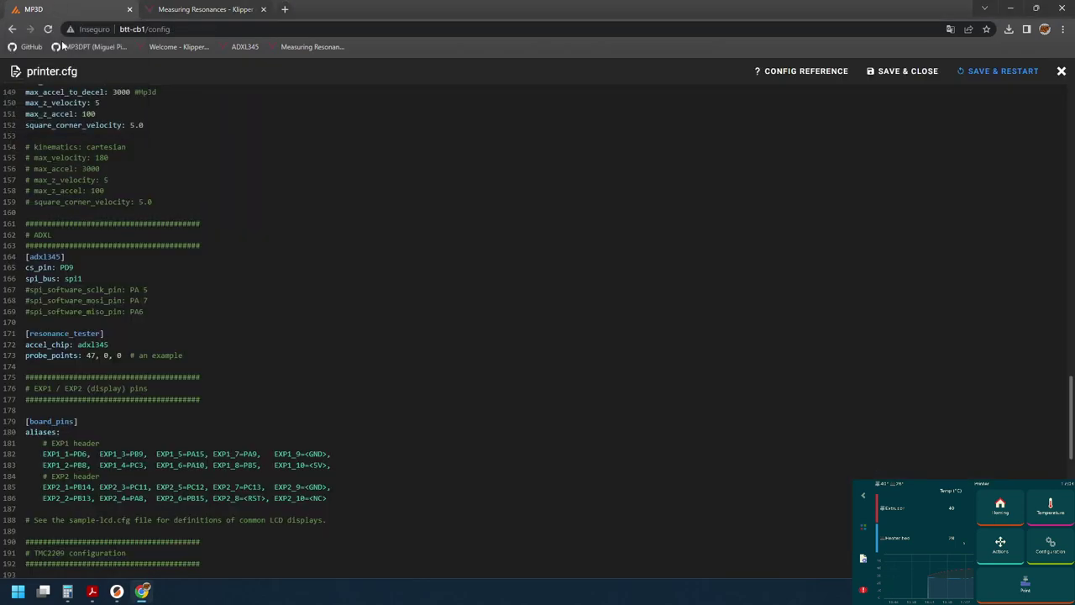
pyautogui.click(1061, 72)
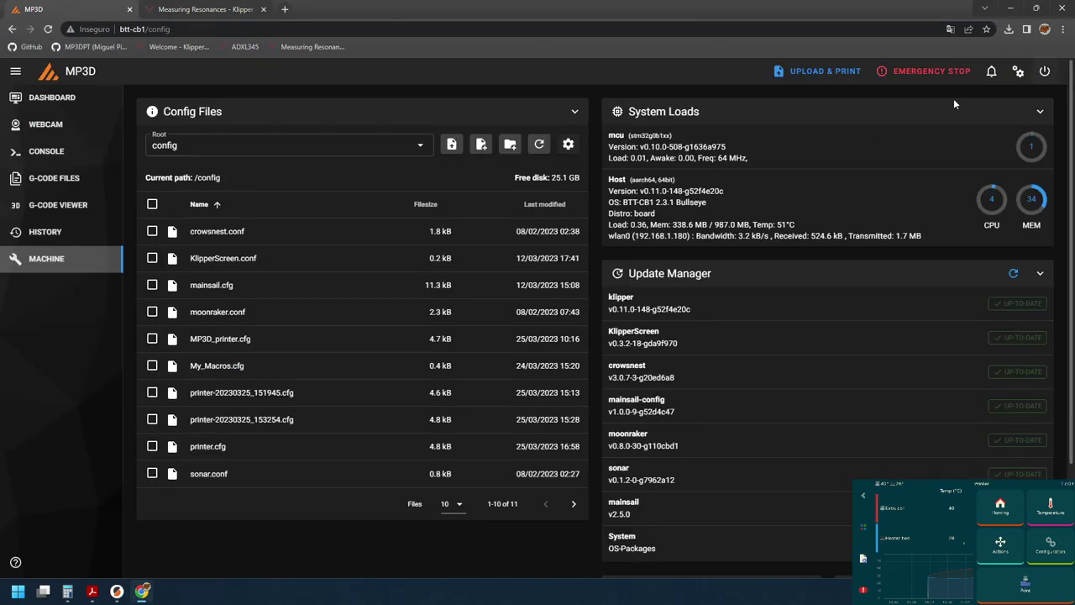
pyautogui.click(34, 157)
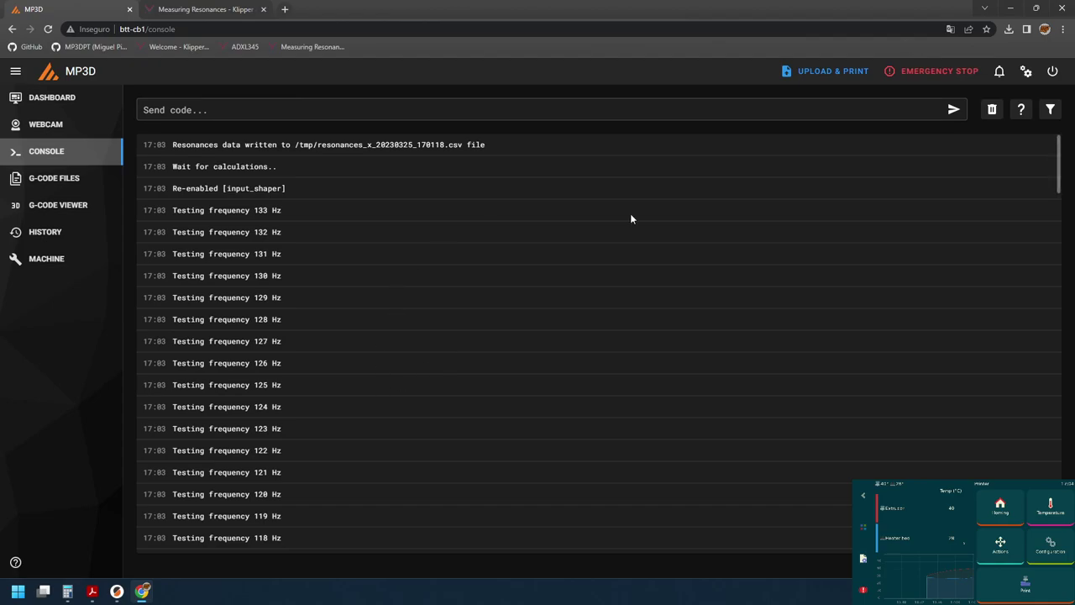
# Open WinSCP, log in with the saved CB1 workspace and select resonances_x_20230325_170118.csv in the /tmp folder
pyautogui.click(1013, 6)
pyautogui.click(1013, 8)
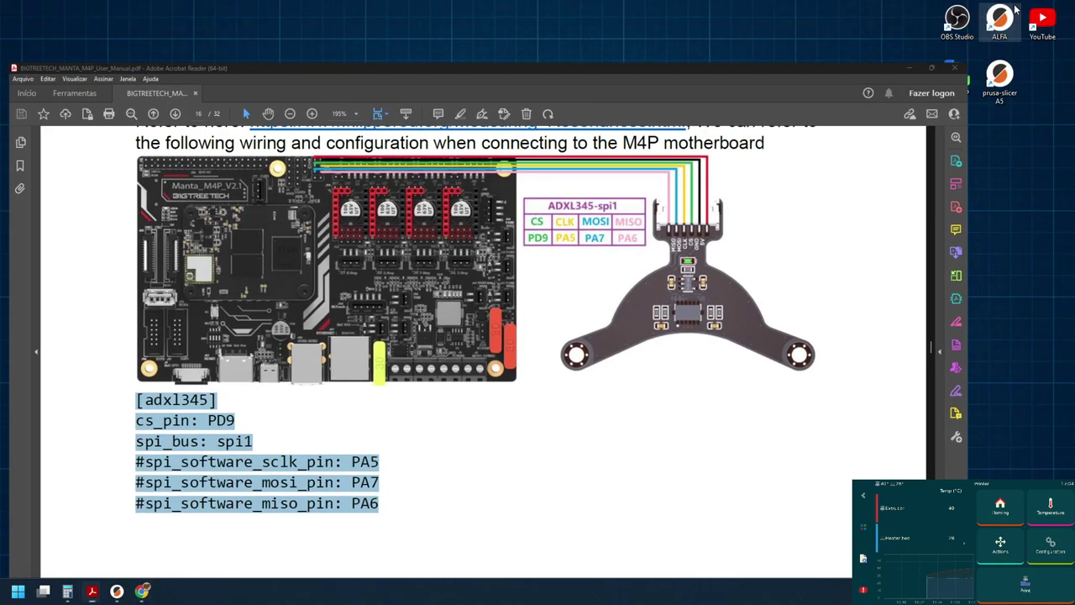
pyautogui.doubleClick(961, 73)
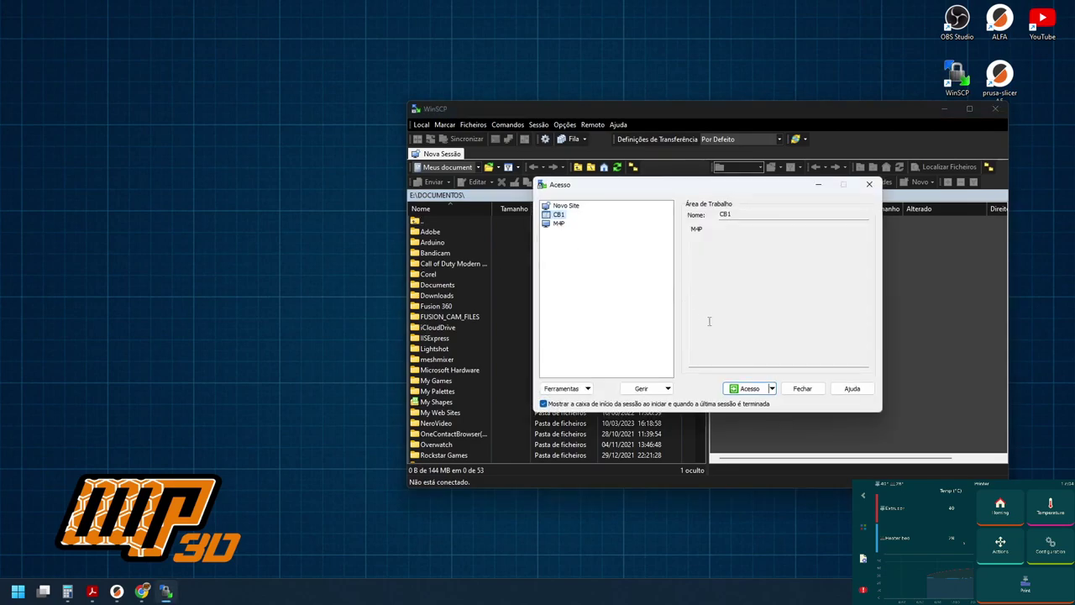
pyautogui.click(747, 388)
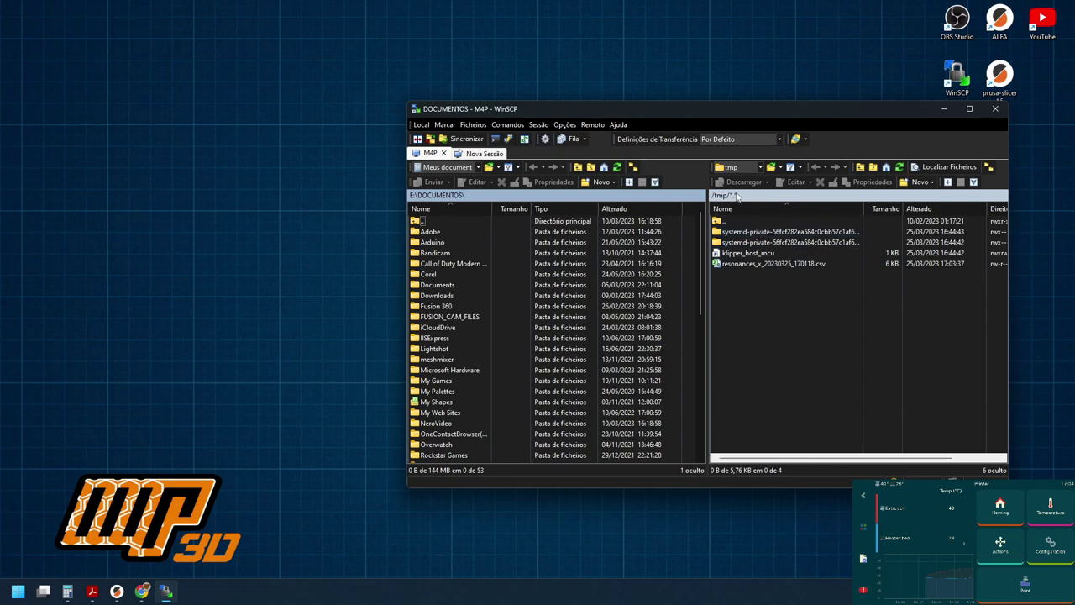
pyautogui.click(745, 265)
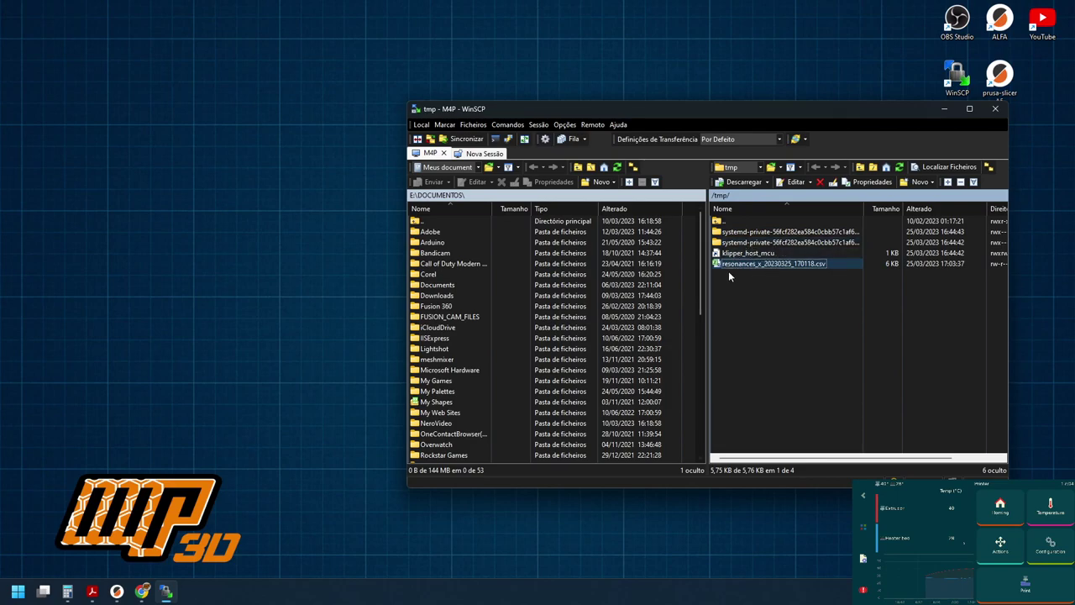
# Switch back to the Klipper documentation in the browser and examine the X-axis calibrate_shaper.py command and its output file name
pyautogui.moveTo(92, 598)
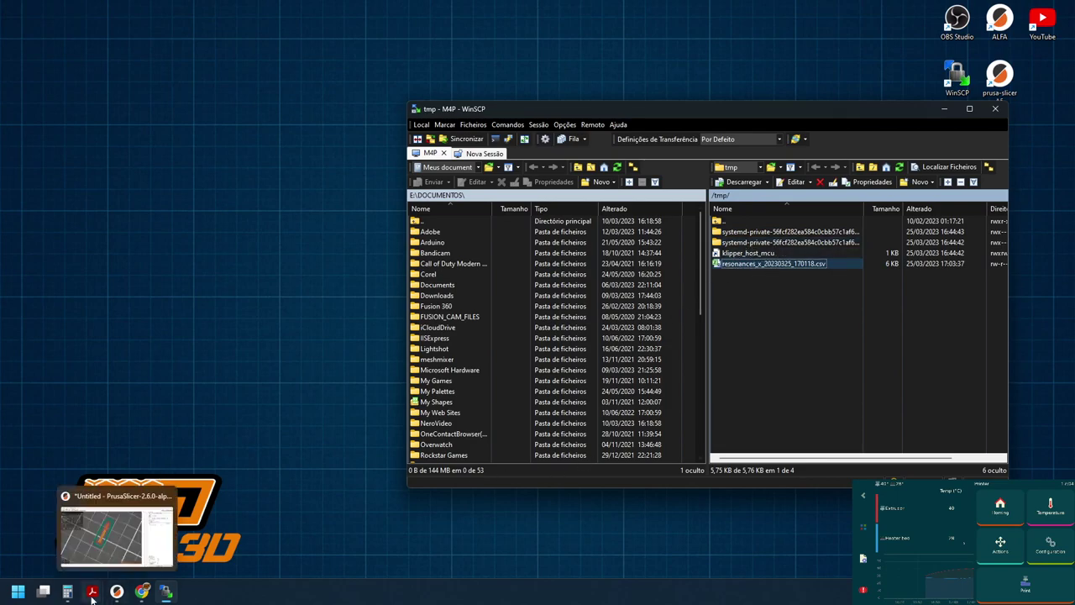
pyautogui.click(142, 592)
pyautogui.click(199, 9)
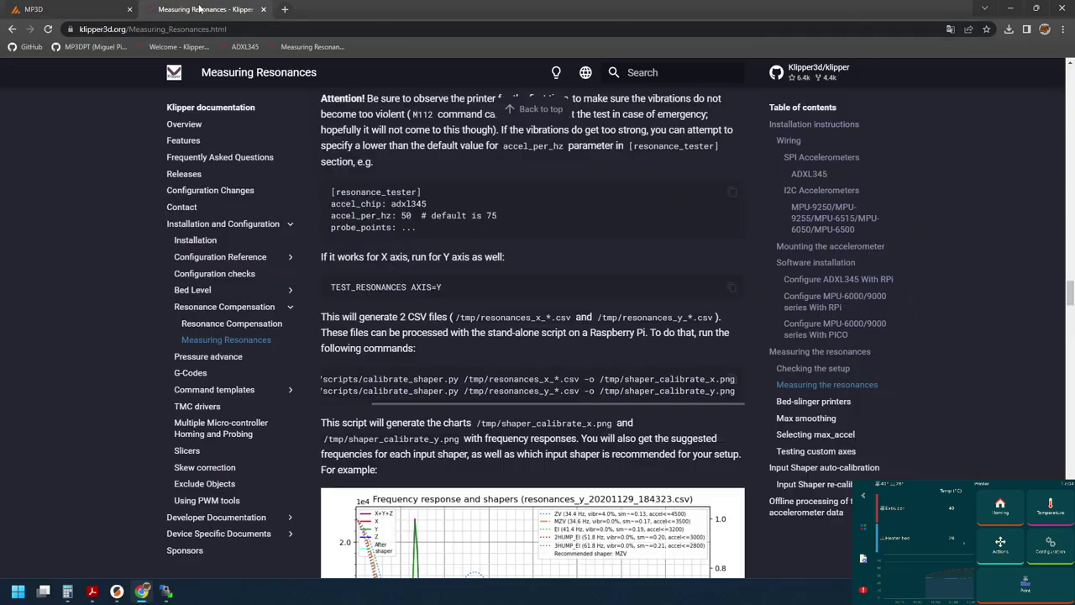
pyautogui.scroll(-1, 468, 522)
pyautogui.scroll(1, 467, 522)
pyautogui.scroll(-1, 468, 522)
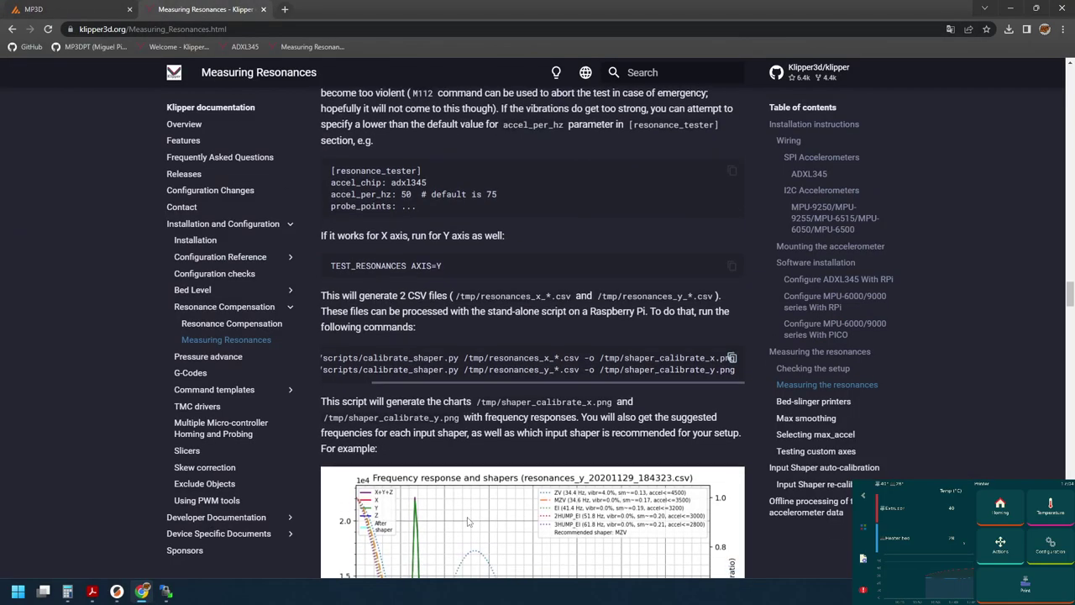
pyautogui.scroll(-1, 468, 522)
pyautogui.scroll(1, 467, 380)
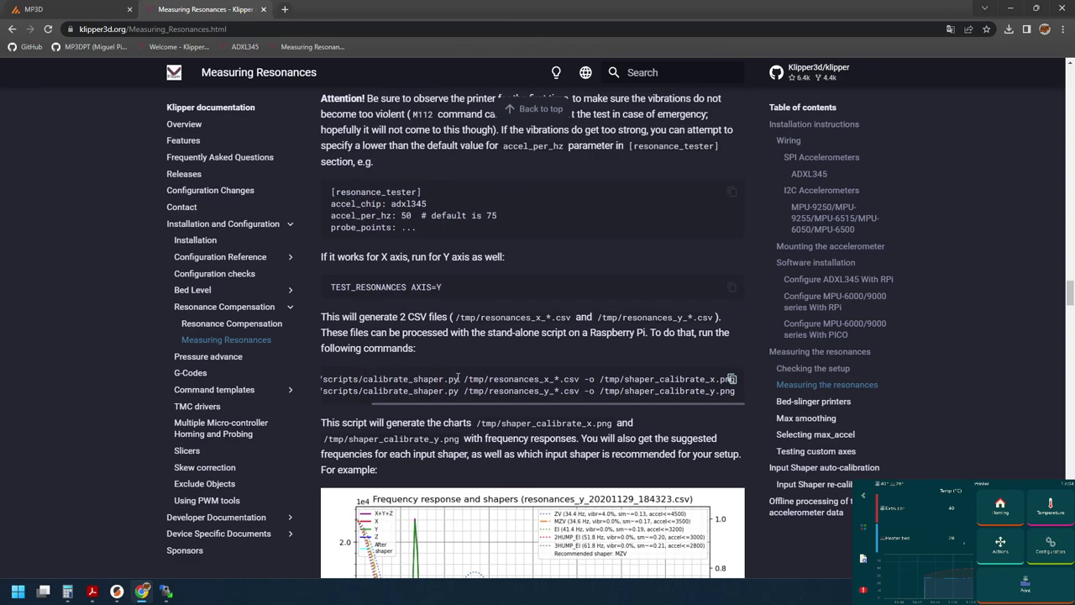
pyautogui.moveTo(709, 379); pyautogui.dragTo(725, 380)
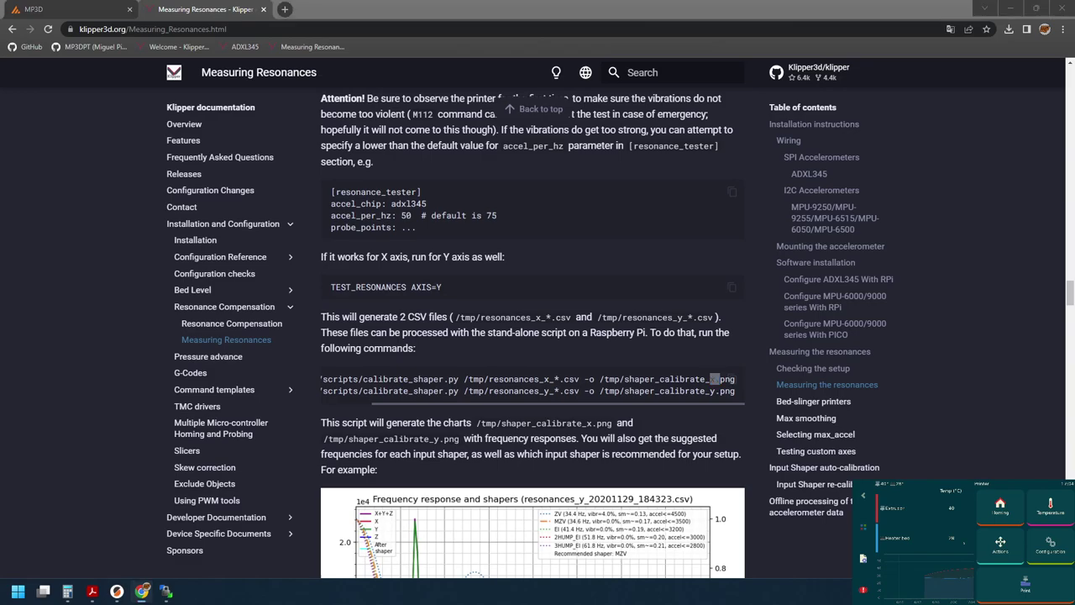
# Enter TEST_RESONANCES AXIS=X in the MP3D console without sending it, and minimize the browser to return to WinSCP
pyautogui.click(34, 9)
pyautogui.click(218, 102)
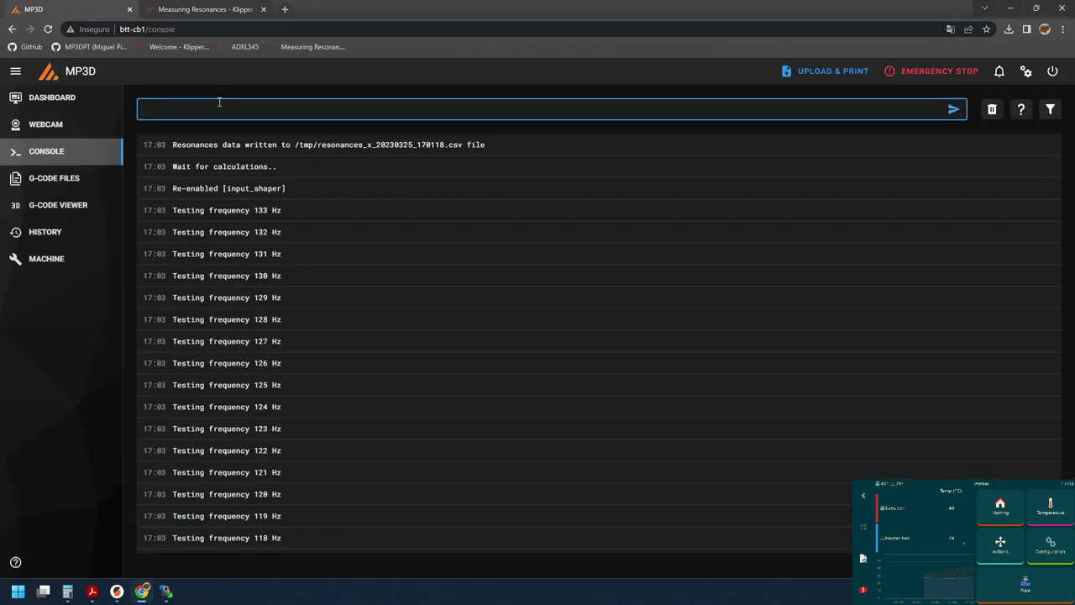
pyautogui.write('TEST_RESONANCES AXIS=X')
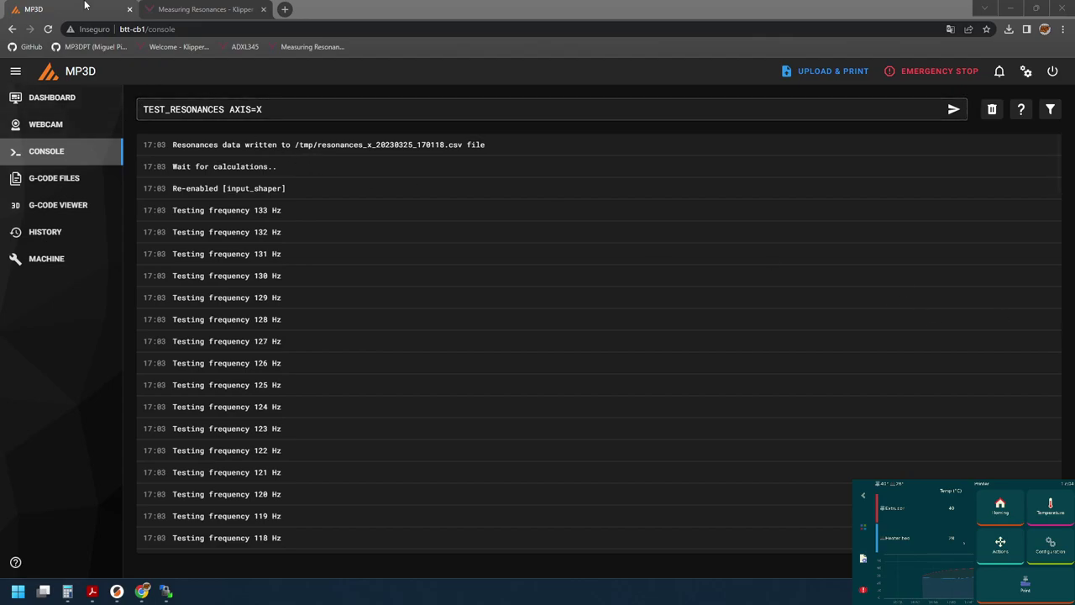
pyautogui.click(1009, 7)
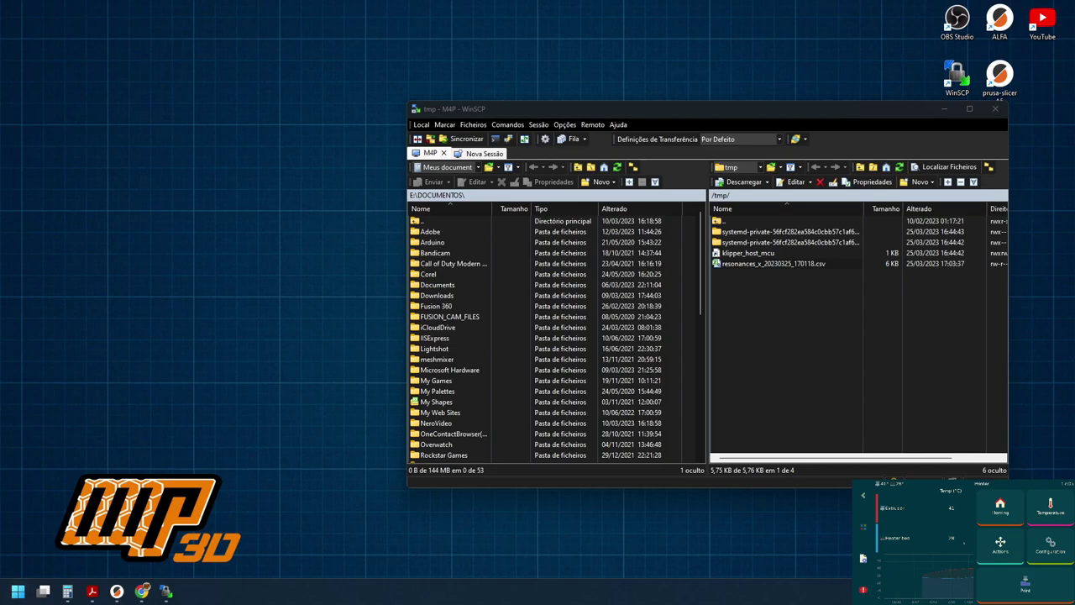
# Open a PuTTY terminal for the current WinSCP session and log in as biqu with the account password
pyautogui.hotkey('ctrl', 'p')
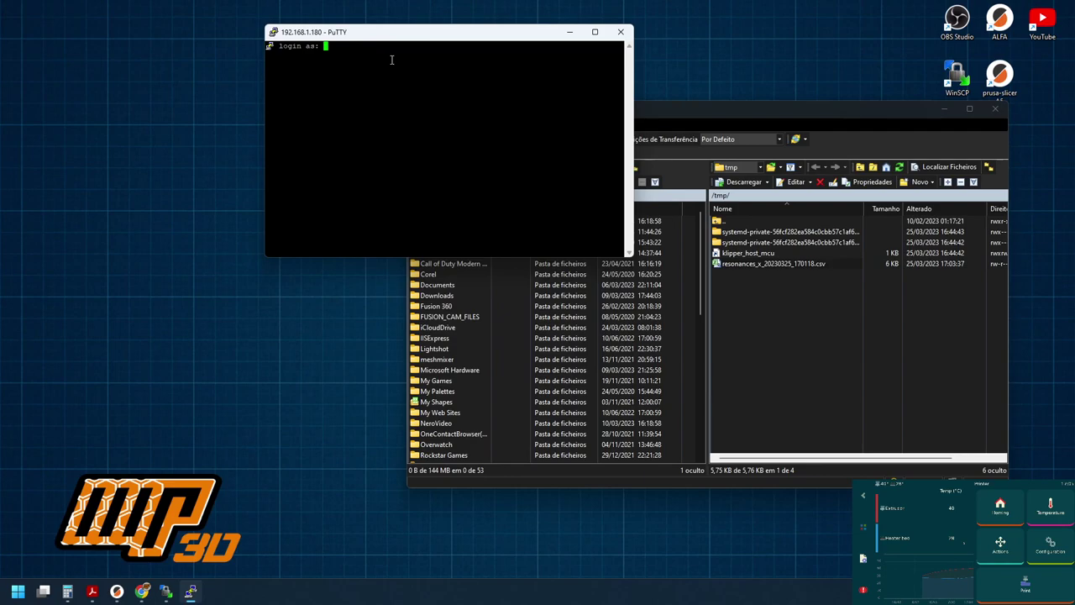
pyautogui.write('biqu')
pyautogui.press('Return')
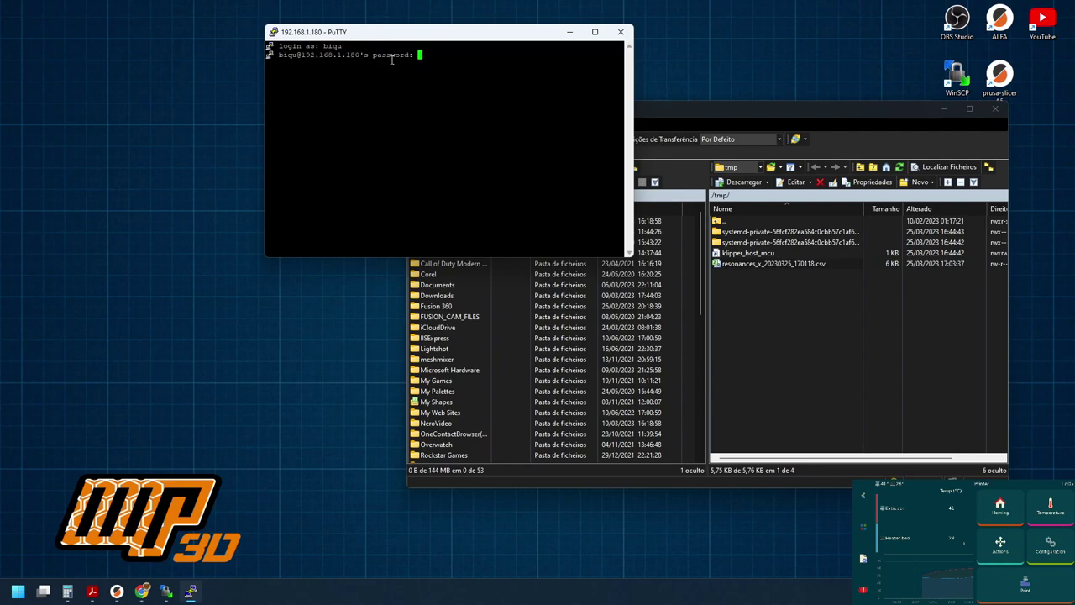
pyautogui.press('Return')
# Switch to the Klipper documentation in the browser and copy the complete X-axis calibrate_shaper.py command
pyautogui.click(143, 593)
pyautogui.click(168, 9)
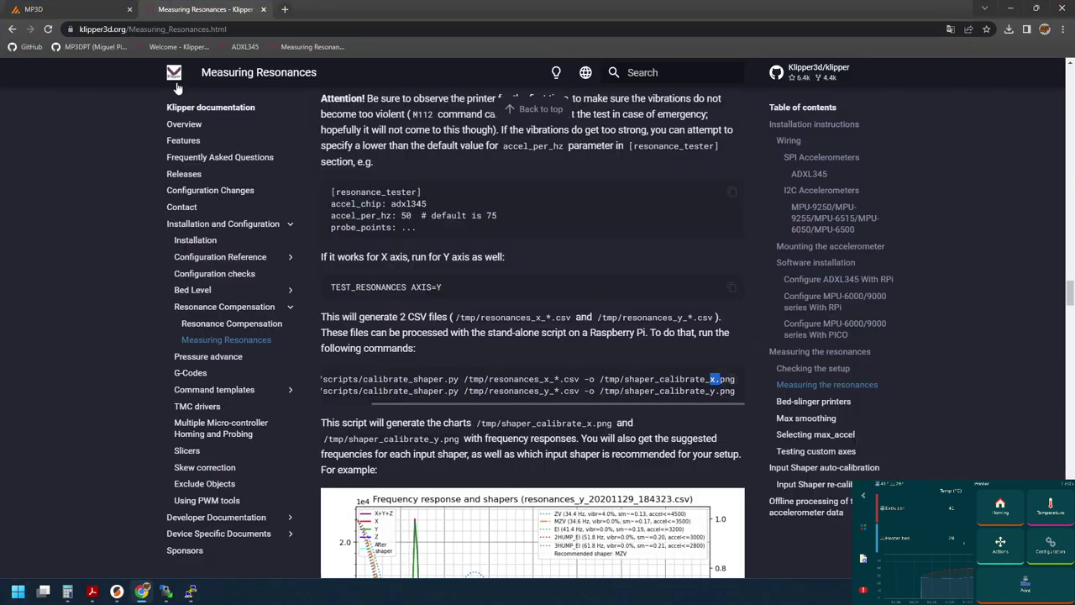
pyautogui.moveTo(325, 379); pyautogui.dragTo(745, 380)
pyautogui.hotkey('ctrl', 'c')
pyautogui.click(331, 379)
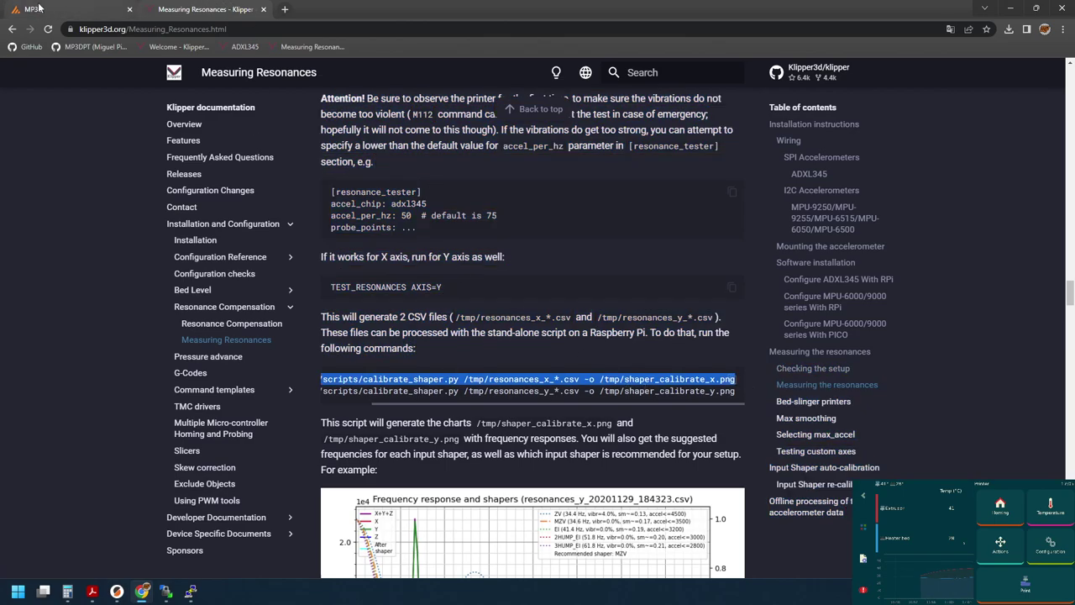
# Run ~/klipper/scripts/calibrate_shaper.py /tmp/resonances_x_*.csv -o /tmp/shaper_calibrate_x.png in PuTTY, enlarging the window to read the output, and minimize it
pyautogui.click(191, 591)
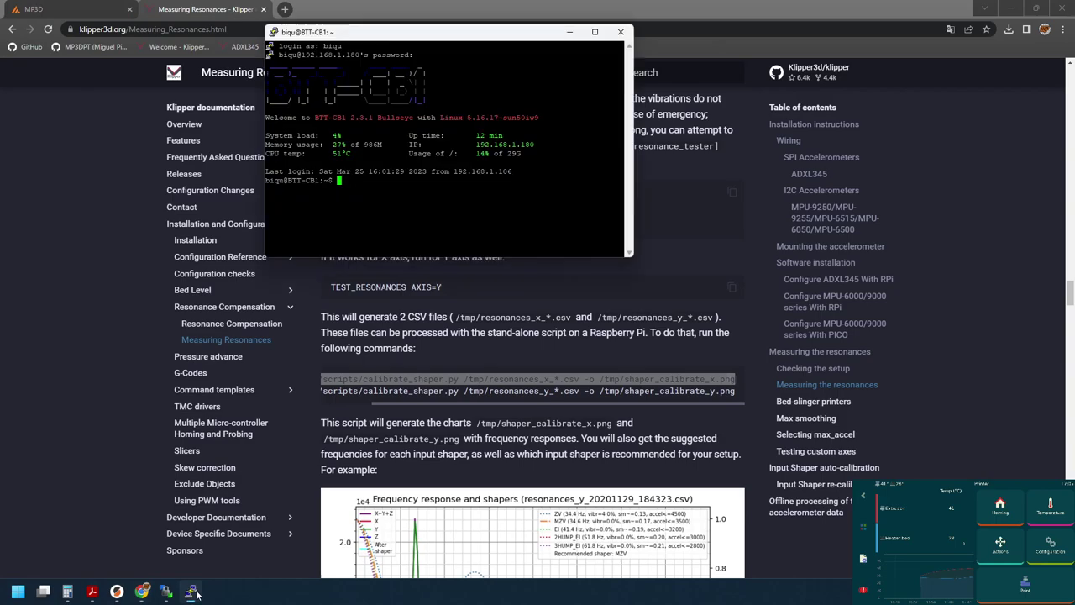
pyautogui.rightClick(436, 207)
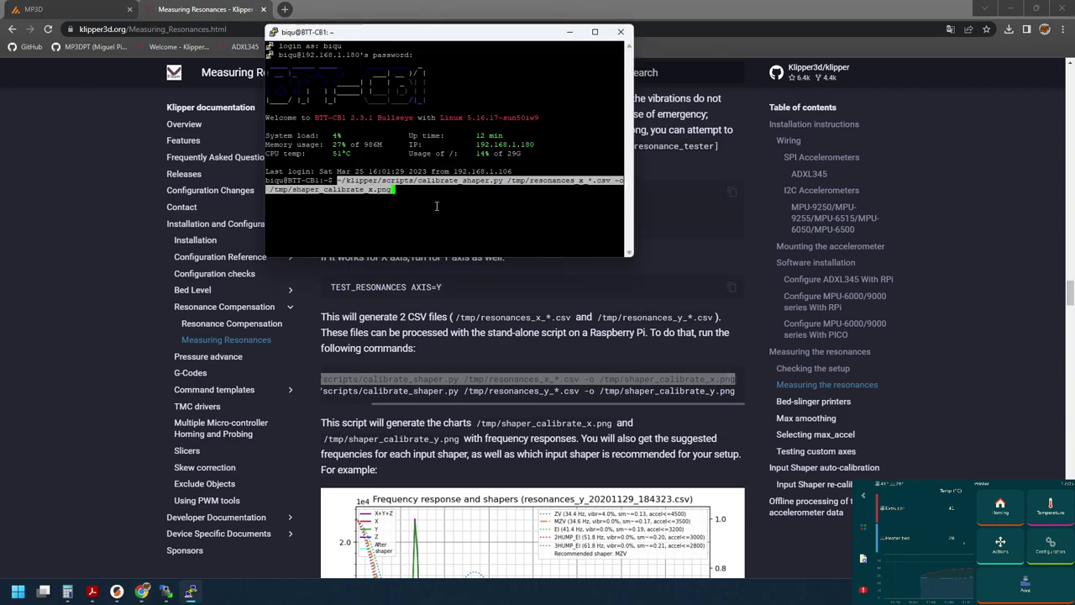
pyautogui.press('Return')
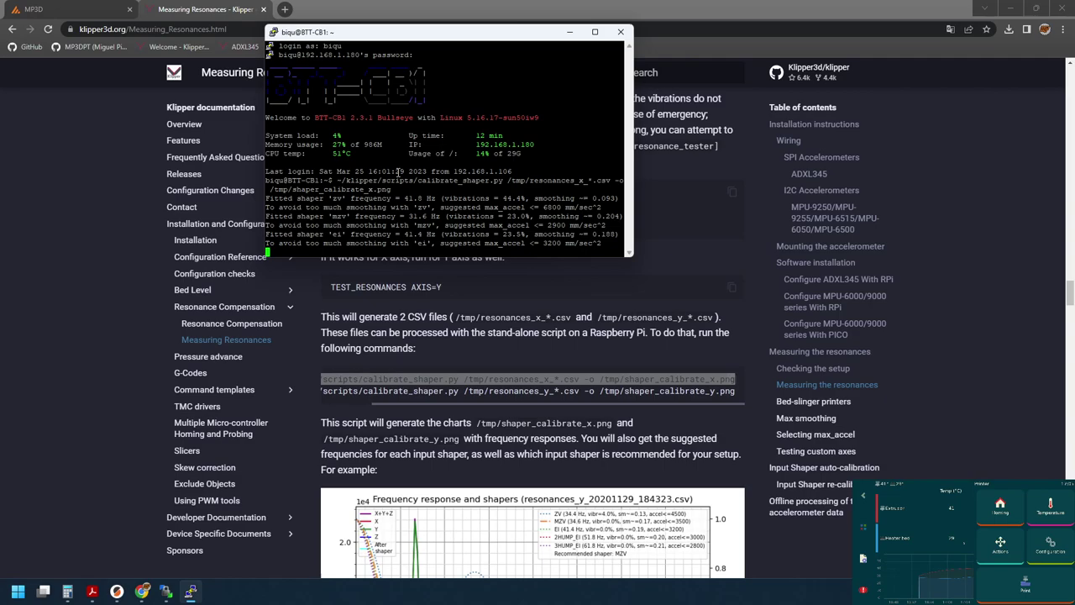
pyautogui.moveTo(632, 256); pyautogui.dragTo(746, 392)
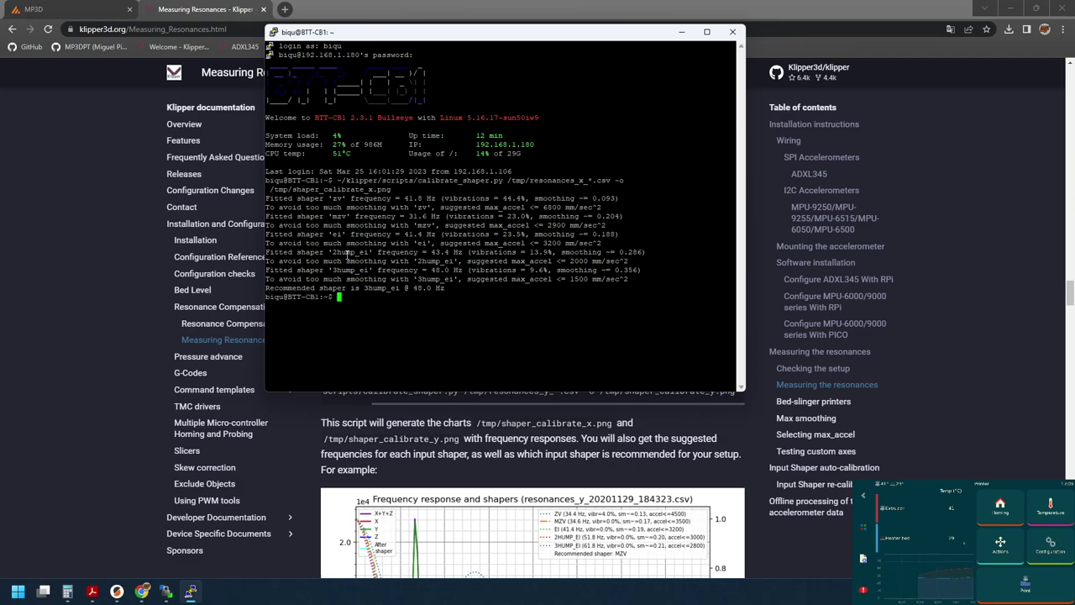
pyautogui.click(682, 31)
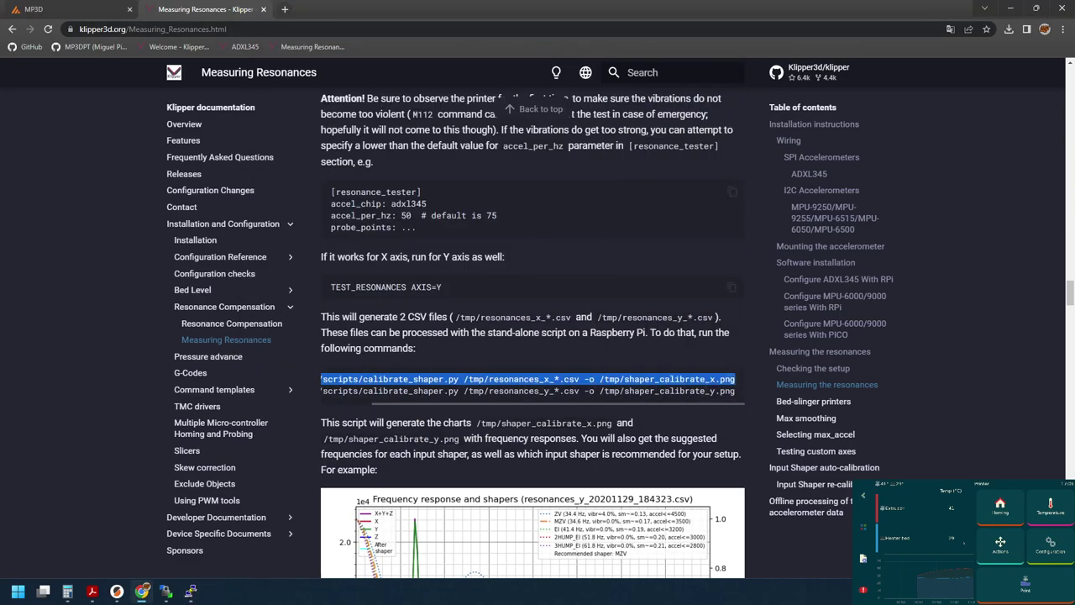
# Return to WinSCP, refresh the remote /tmp folder and try to view shaper_calibrate_x.png in the built-in editor
pyautogui.click(1011, 8)
pyautogui.click(828, 111)
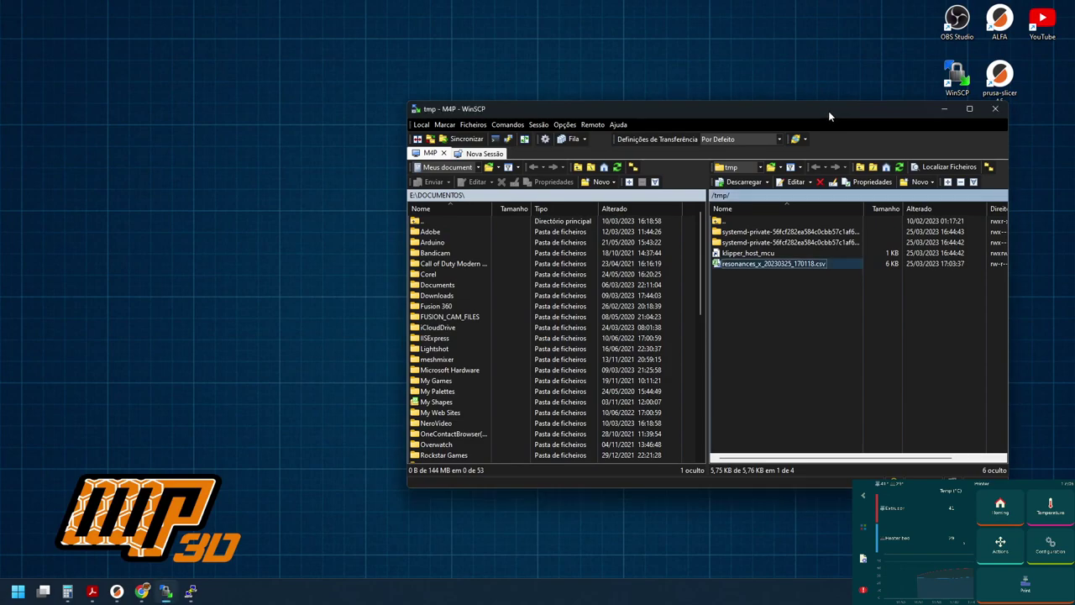
pyautogui.click(898, 167)
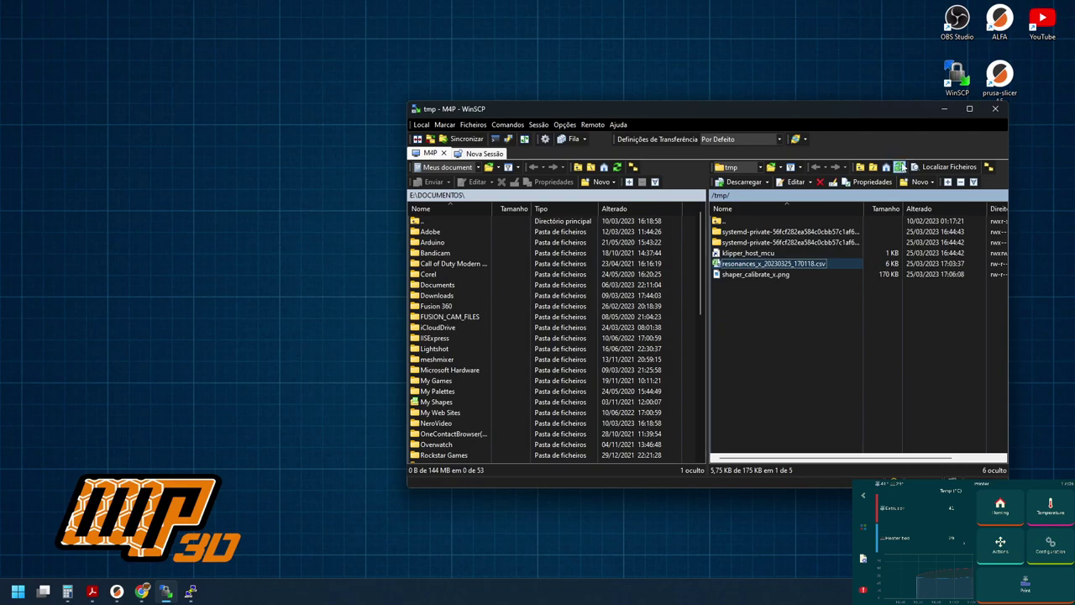
pyautogui.doubleClick(763, 276)
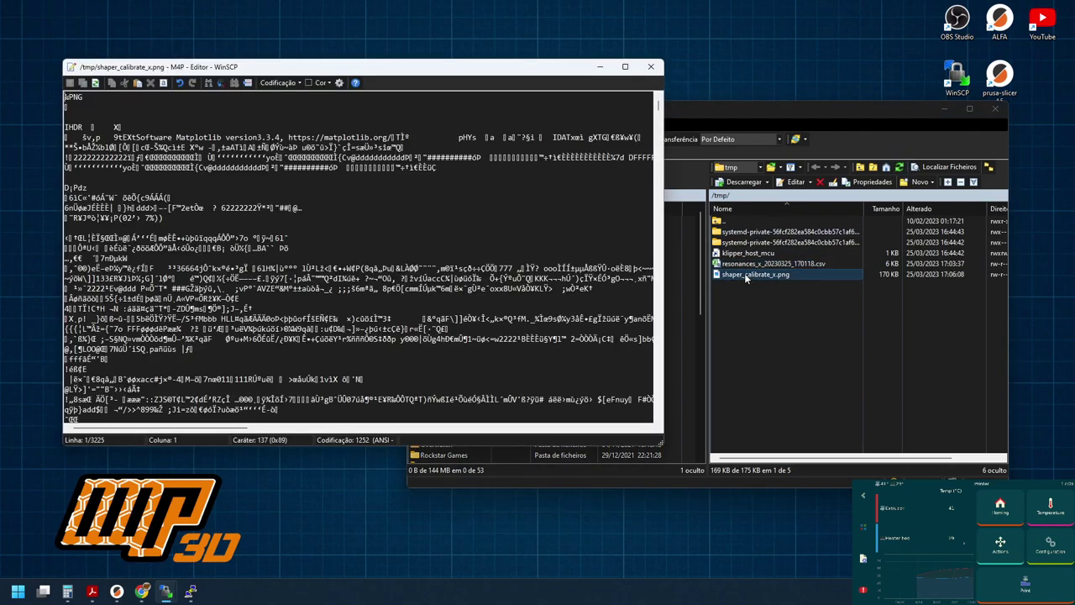
pyautogui.click(651, 65)
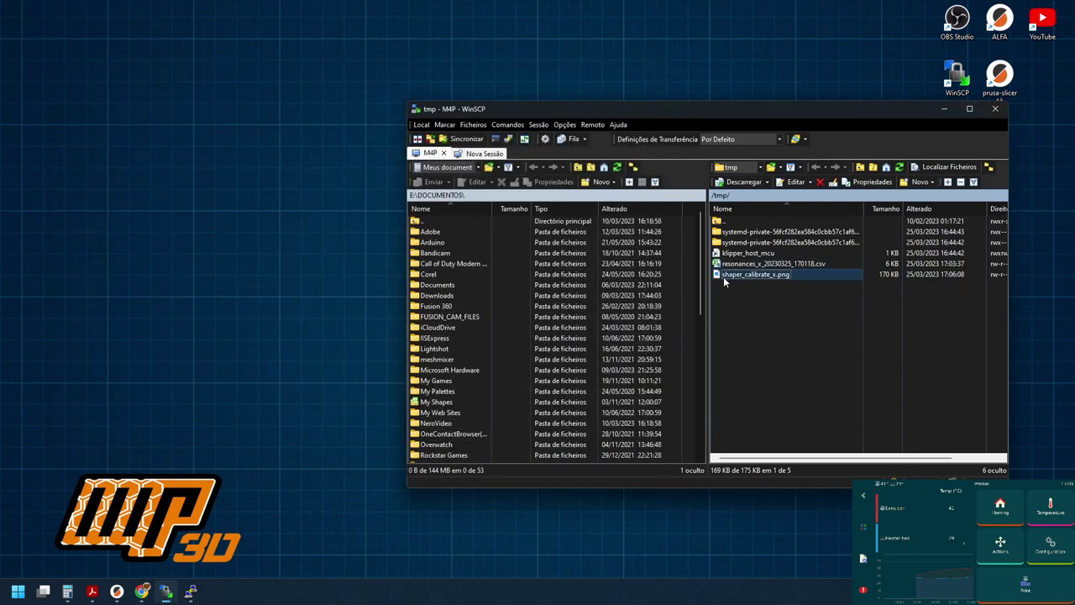
# Download shaper_calibrate_x.png from /tmp to the desktop and open it in the image viewer
pyautogui.moveTo(723, 276); pyautogui.dragTo(958, 79)
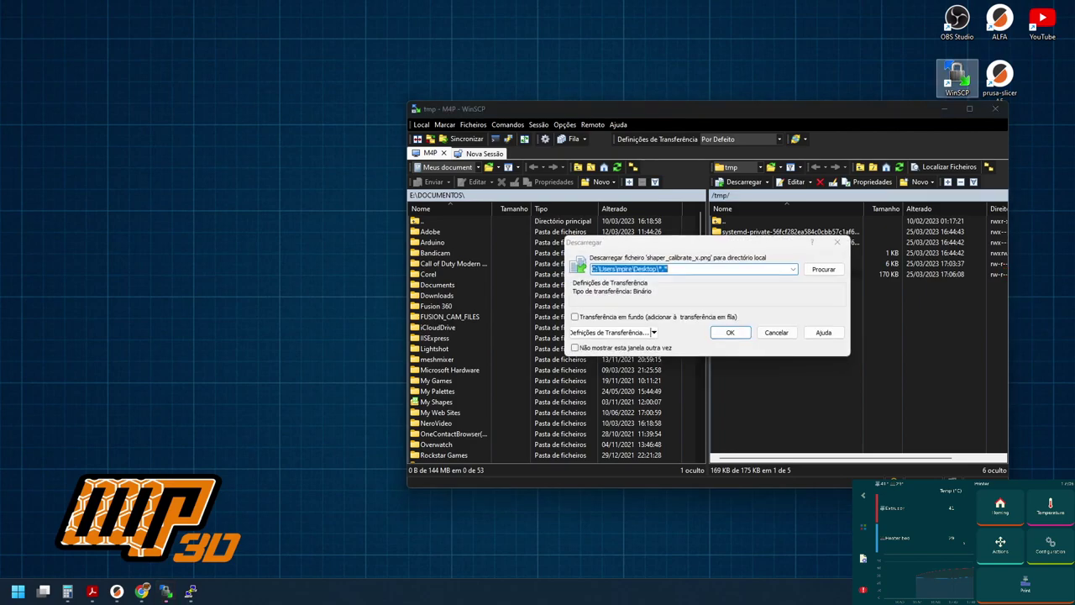
pyautogui.click(721, 331)
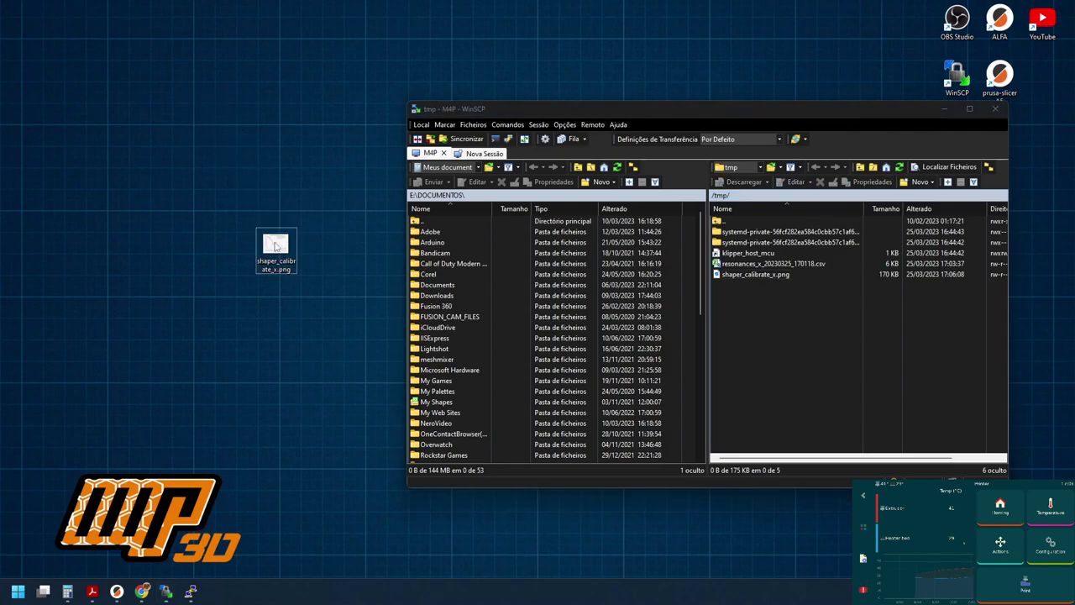
pyautogui.doubleClick(276, 245)
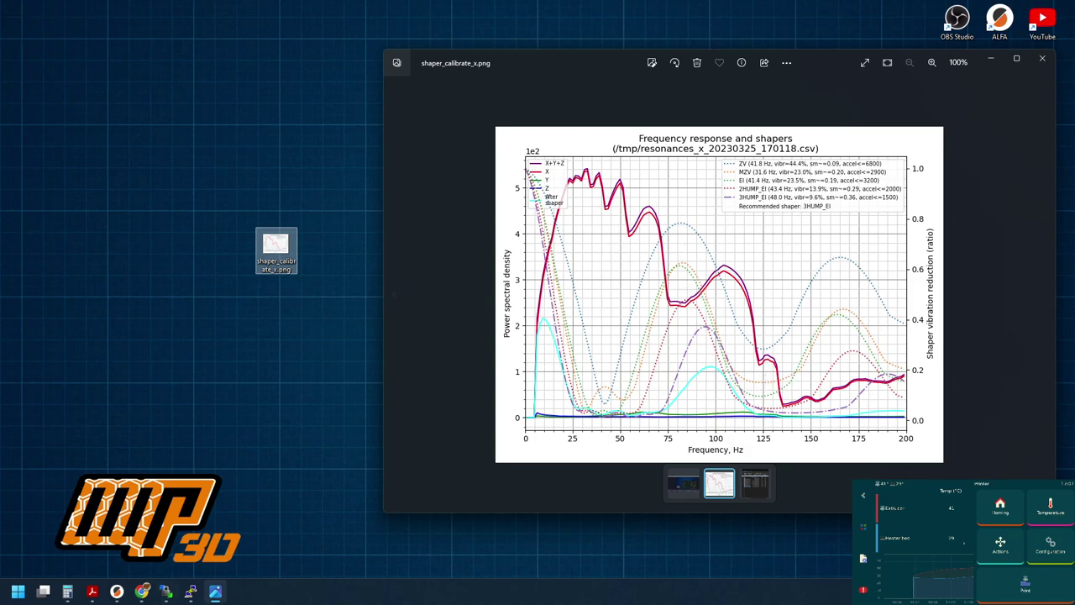
# Switch to the Klipper documentation and examine the sections from the example chart through bed-slinger printers, max smoothing and max_accel to Input Shaper auto-calibration
pyautogui.click(141, 591)
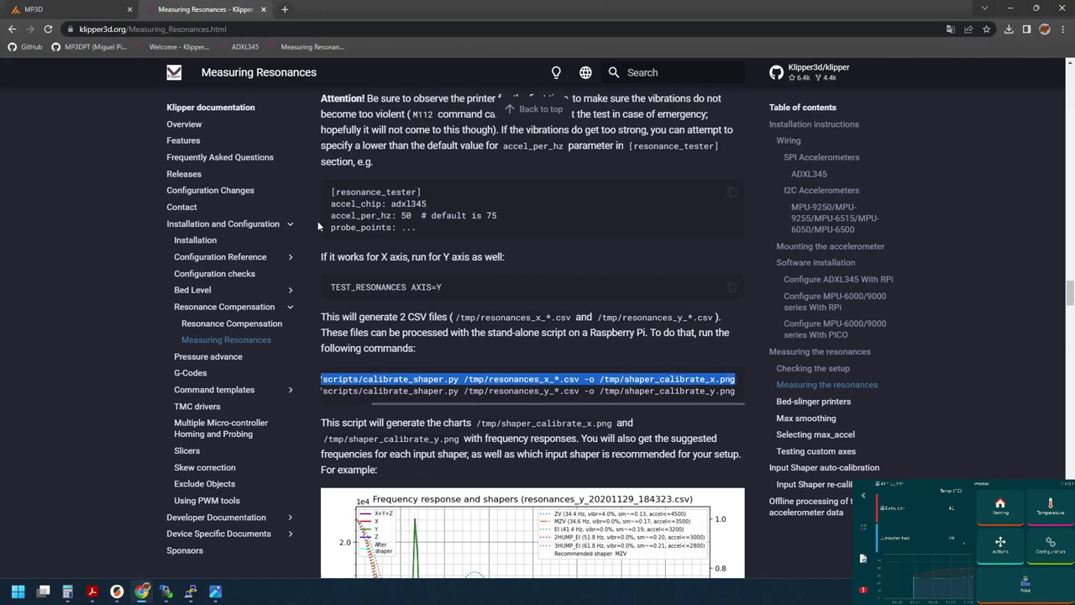
pyautogui.scroll(-3, 453, 305)
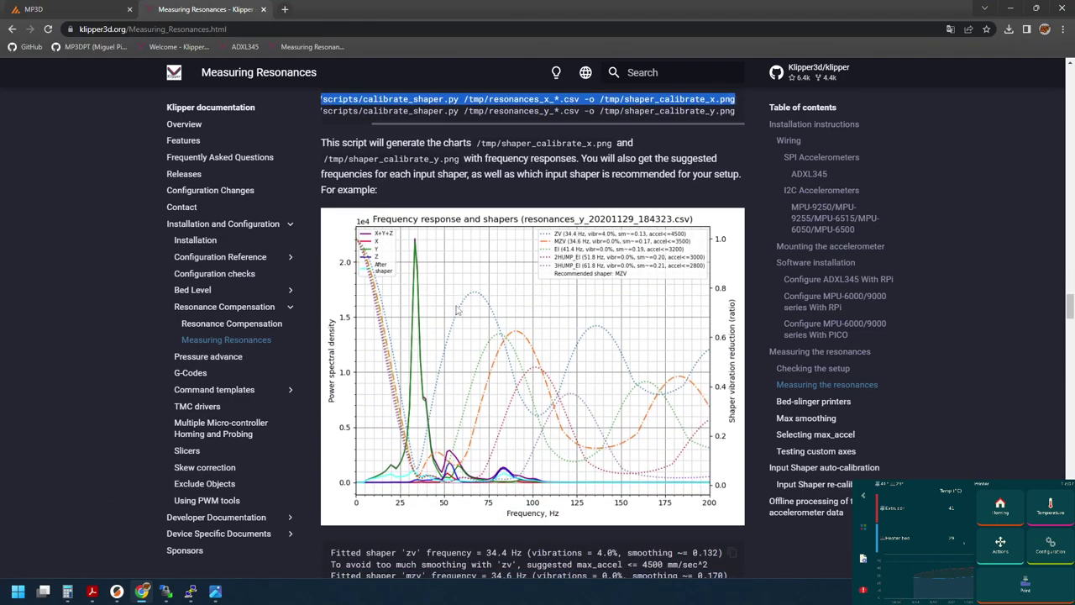
pyautogui.scroll(-2, 457, 307)
pyautogui.scroll(-1, 457, 308)
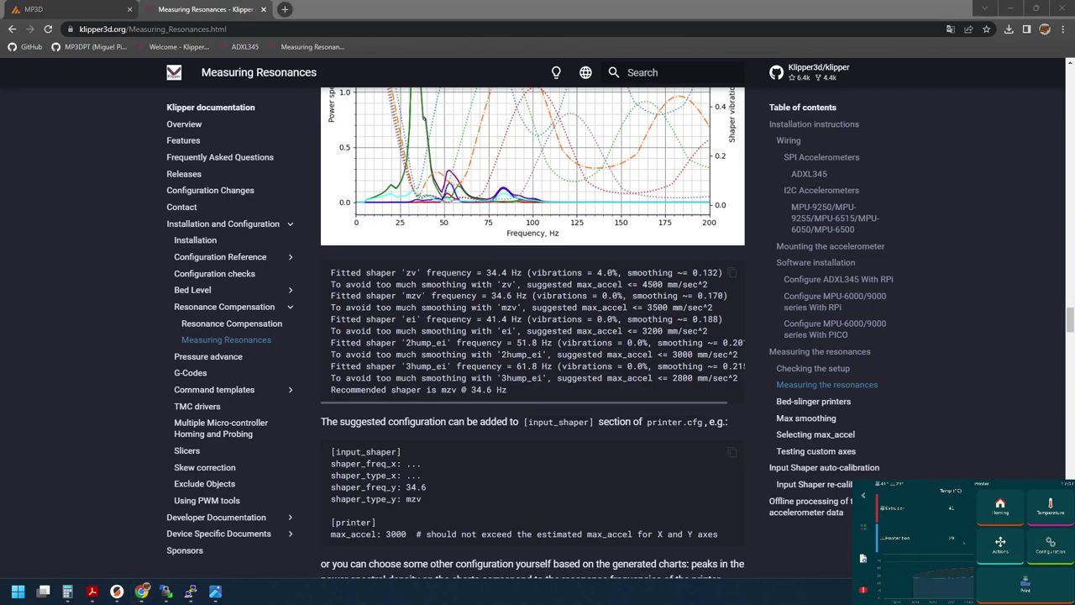
pyautogui.scroll(-2, 384, 326)
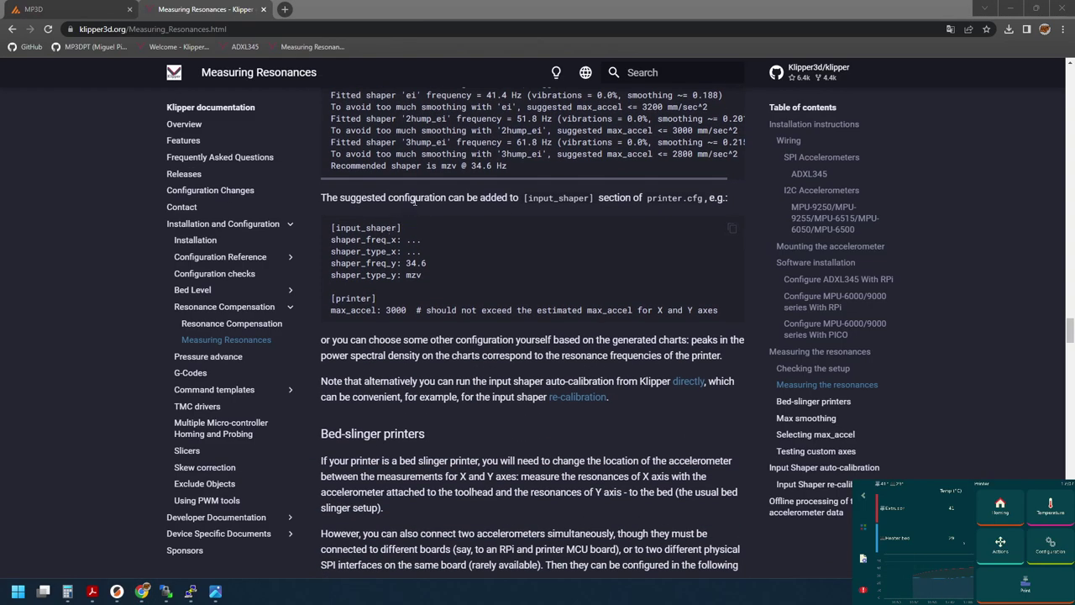
pyautogui.scroll(-2, 414, 204)
pyautogui.scroll(-4, 414, 204)
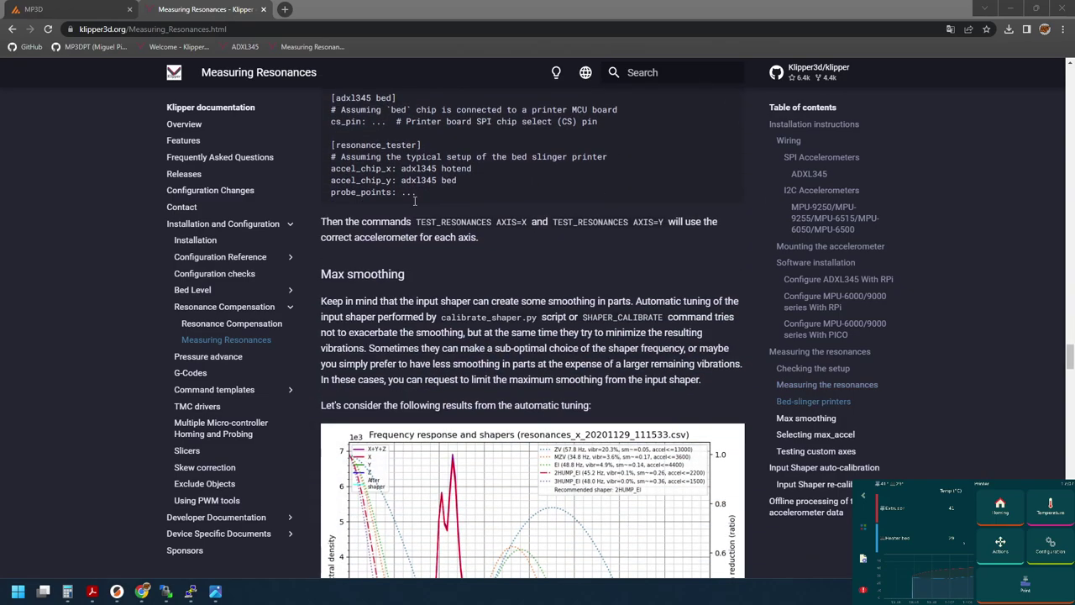
pyautogui.scroll(3, 414, 201)
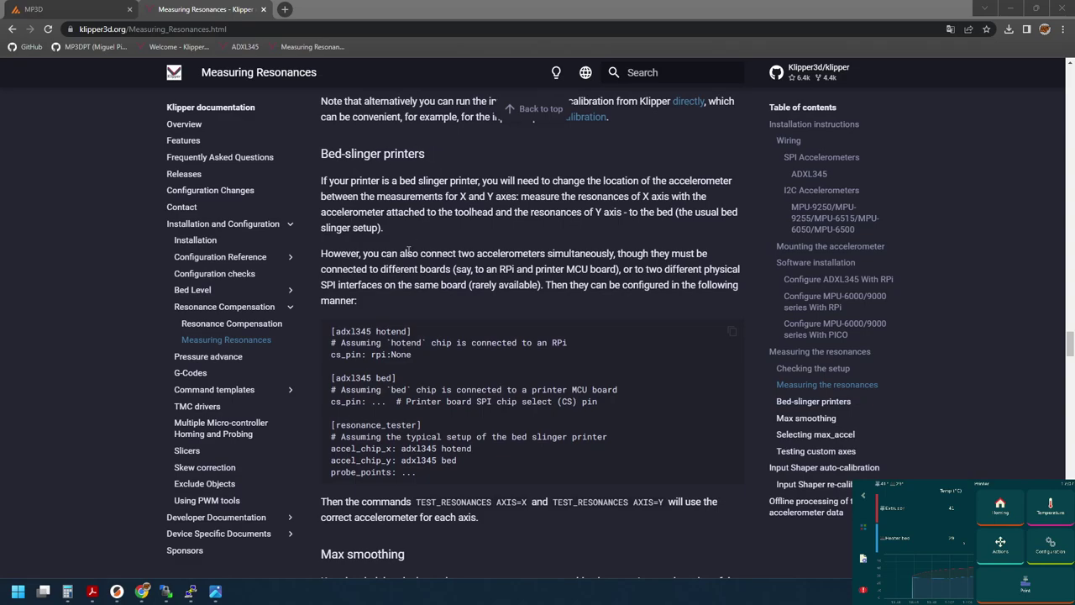
pyautogui.scroll(-2, 413, 319)
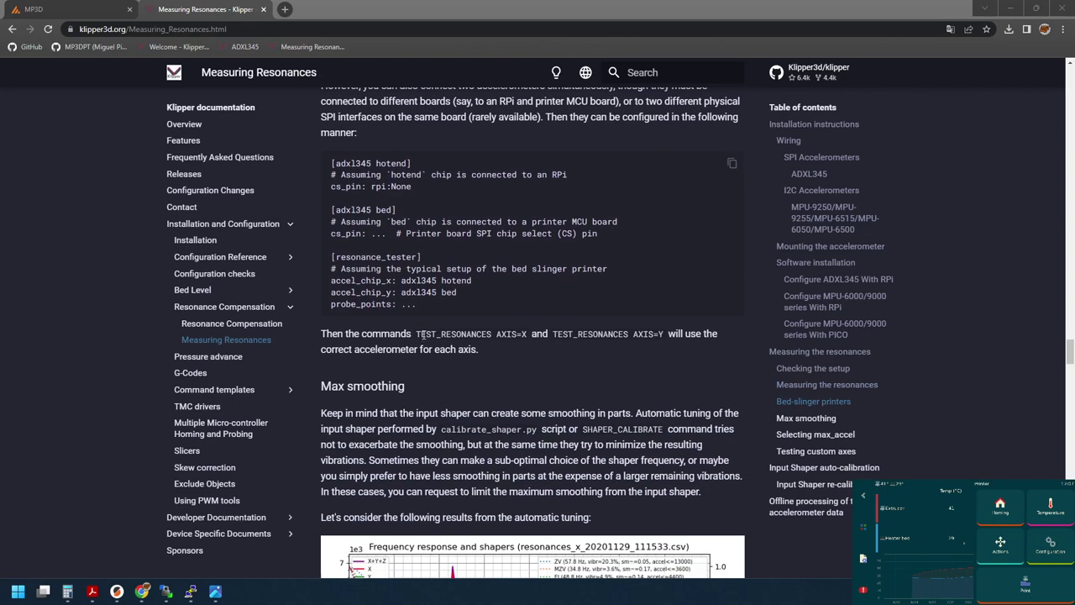
pyautogui.scroll(1, 422, 334)
pyautogui.scroll(-2, 425, 331)
pyautogui.scroll(-2, 428, 326)
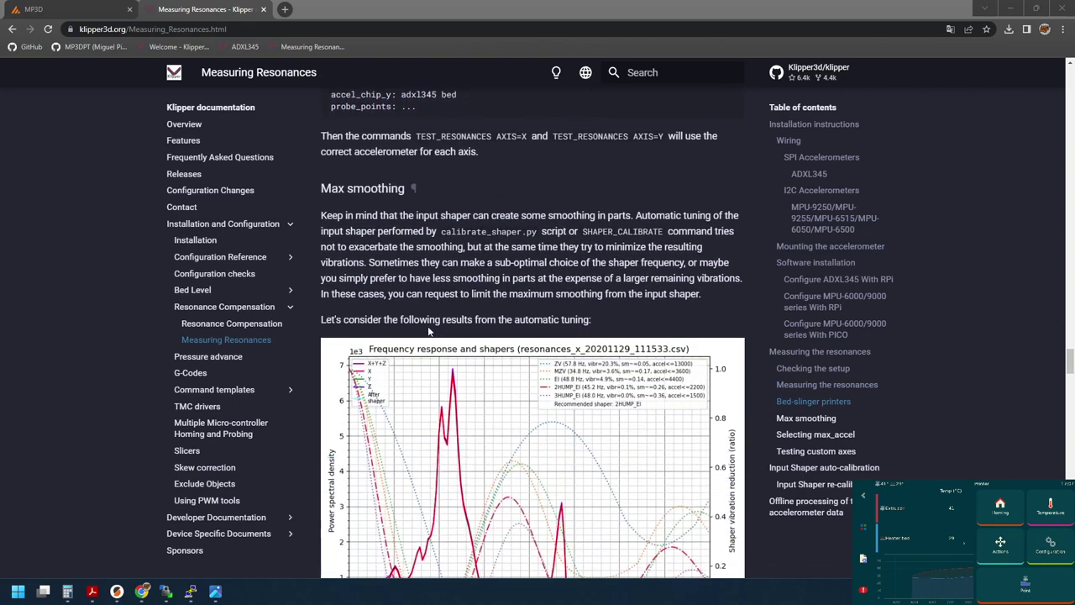
pyautogui.scroll(-7, 386, 250)
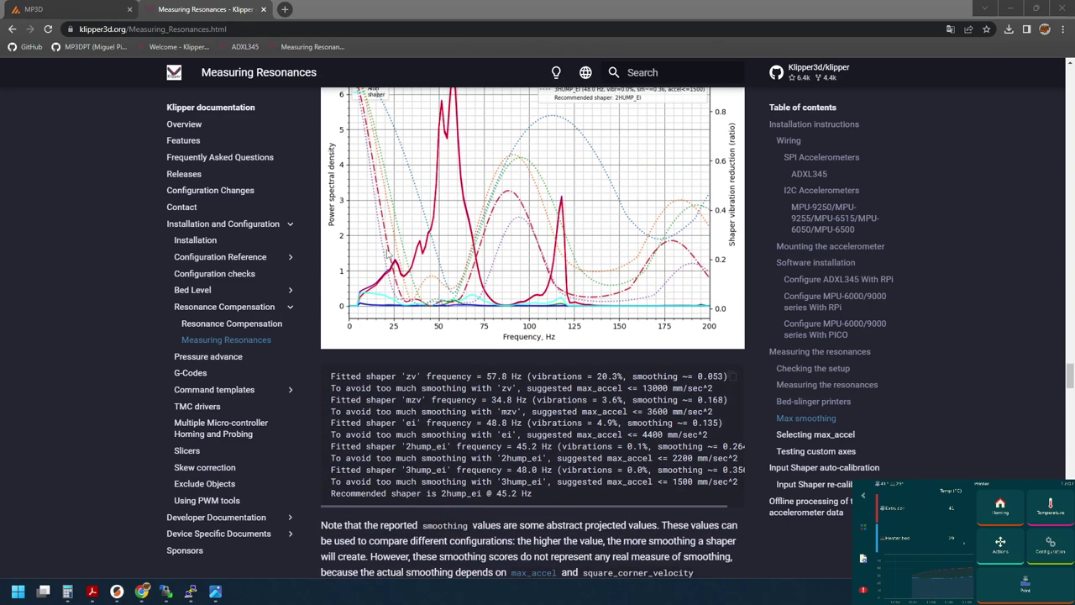
pyautogui.scroll(-5, 387, 254)
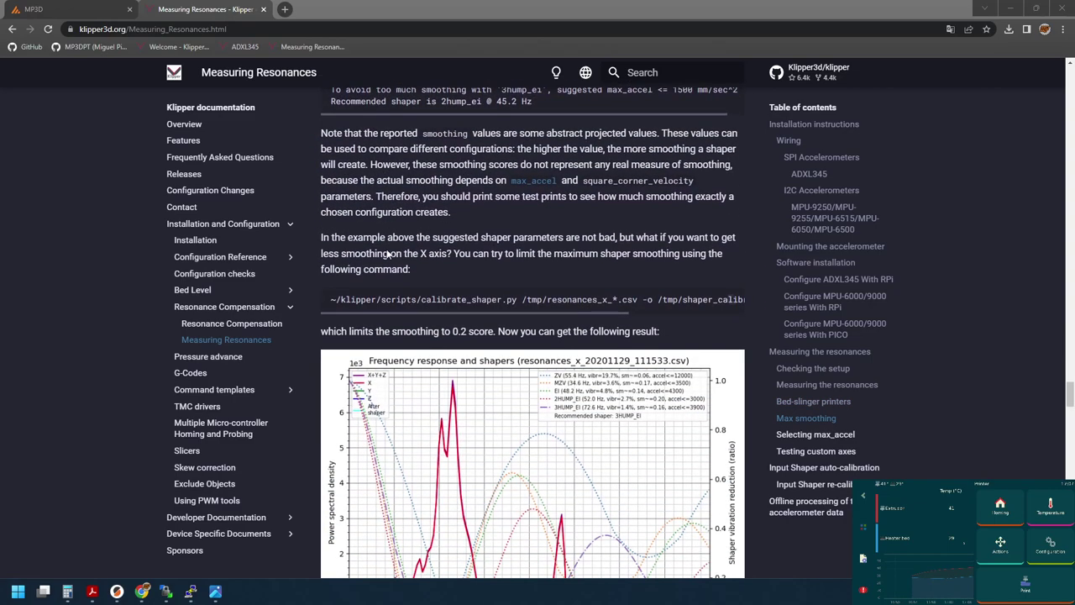
pyautogui.scroll(-5, 388, 254)
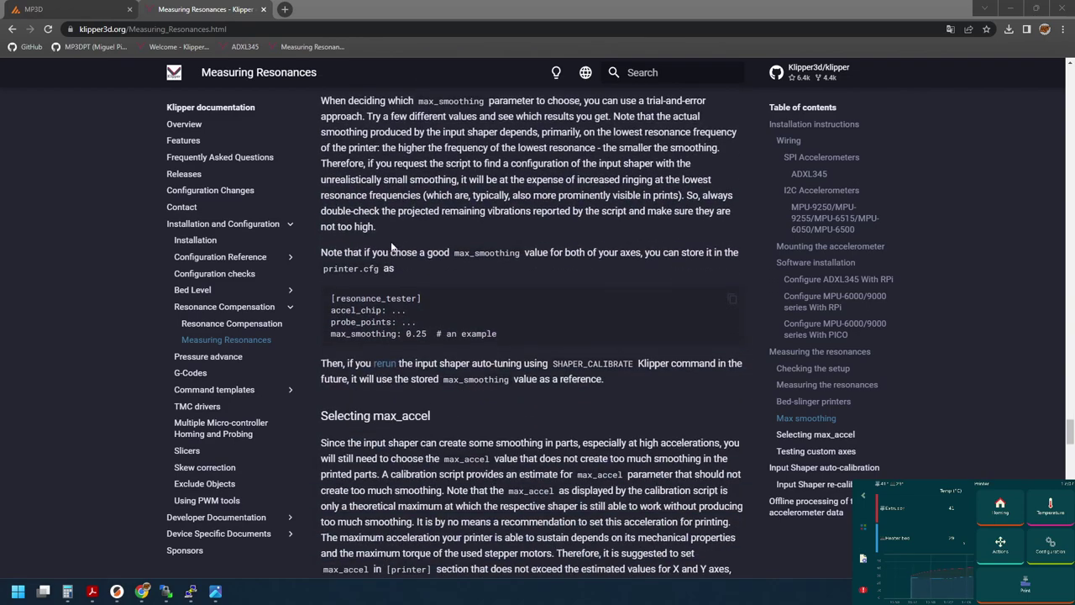
pyautogui.scroll(-5, 391, 244)
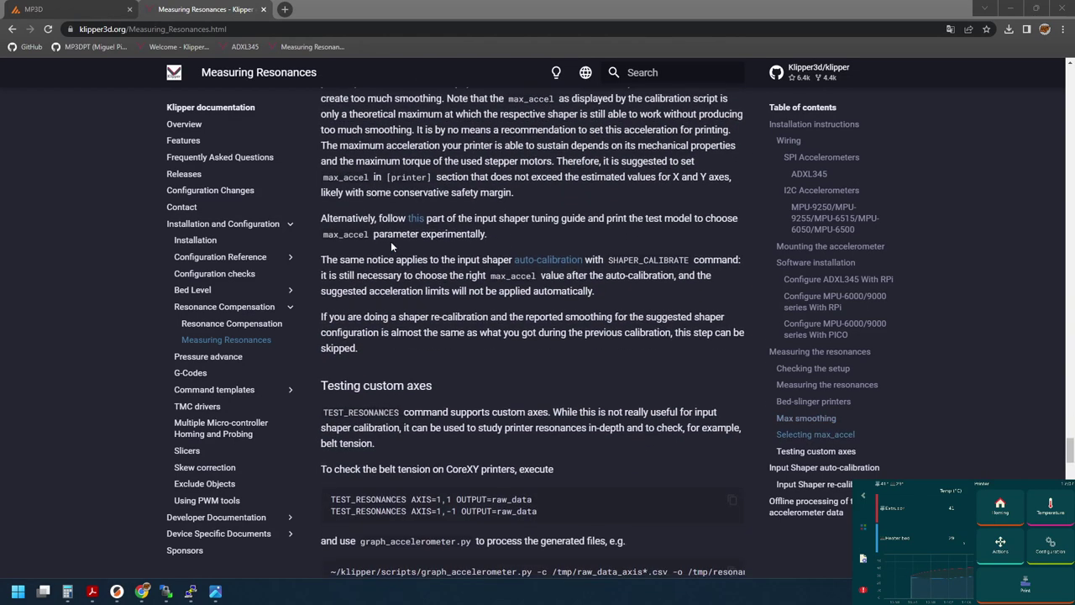
pyautogui.scroll(-4, 391, 241)
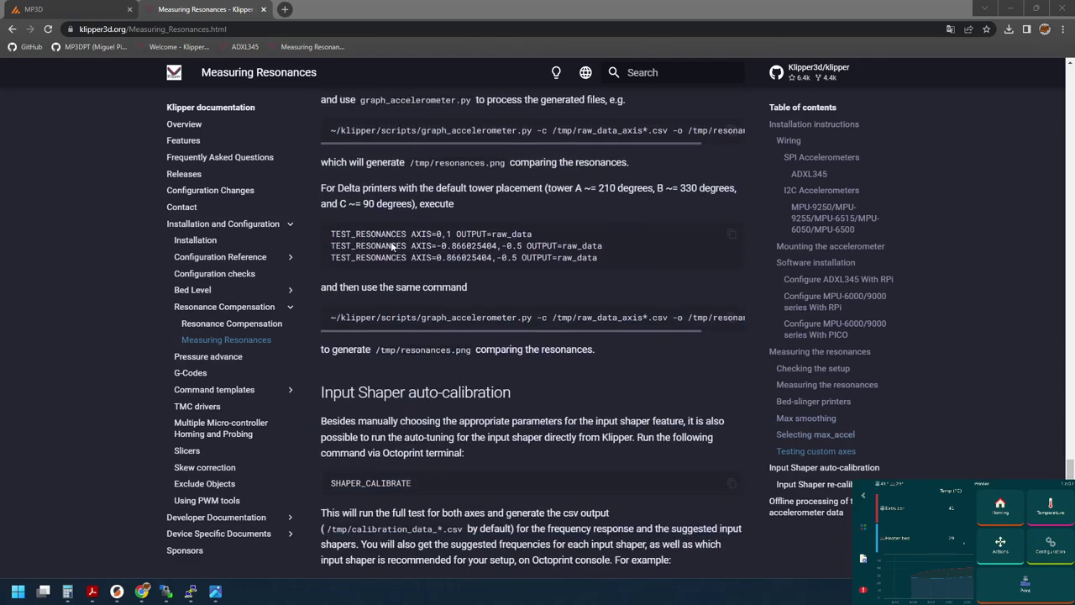
# Go back to the suggested [input_shaper] and [printer] configuration example for printer.cfg in the documentation
pyautogui.scroll(12, 390, 241)
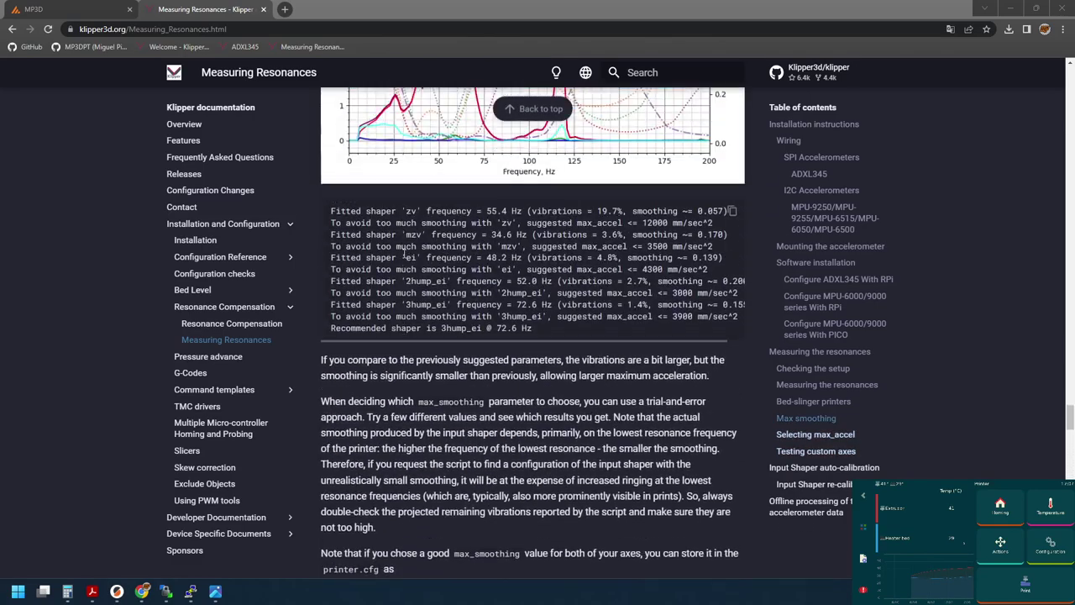
pyautogui.scroll(11, 407, 254)
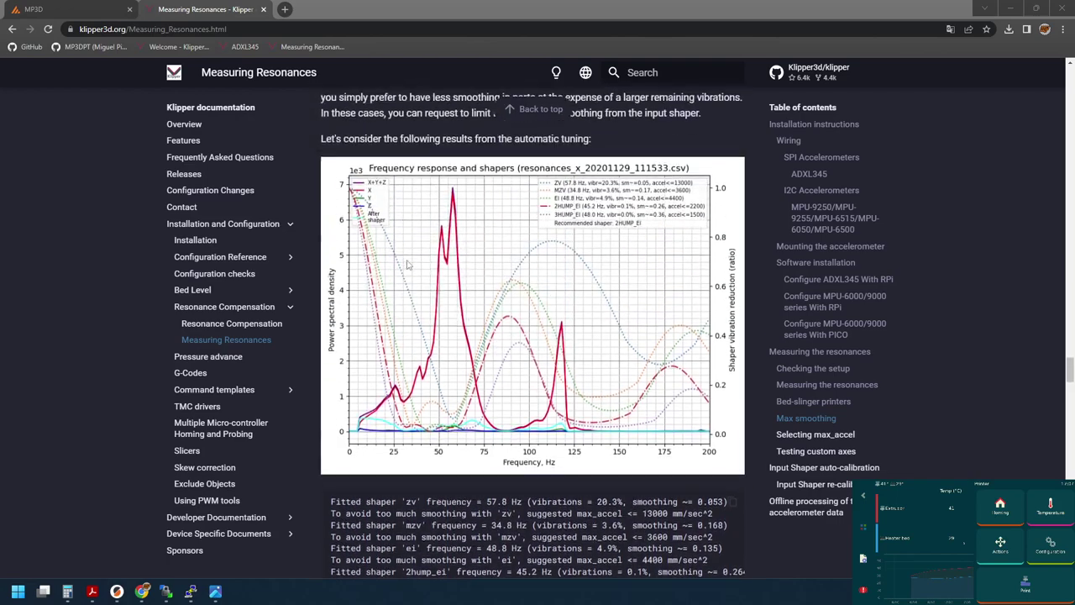
pyautogui.scroll(4, 406, 262)
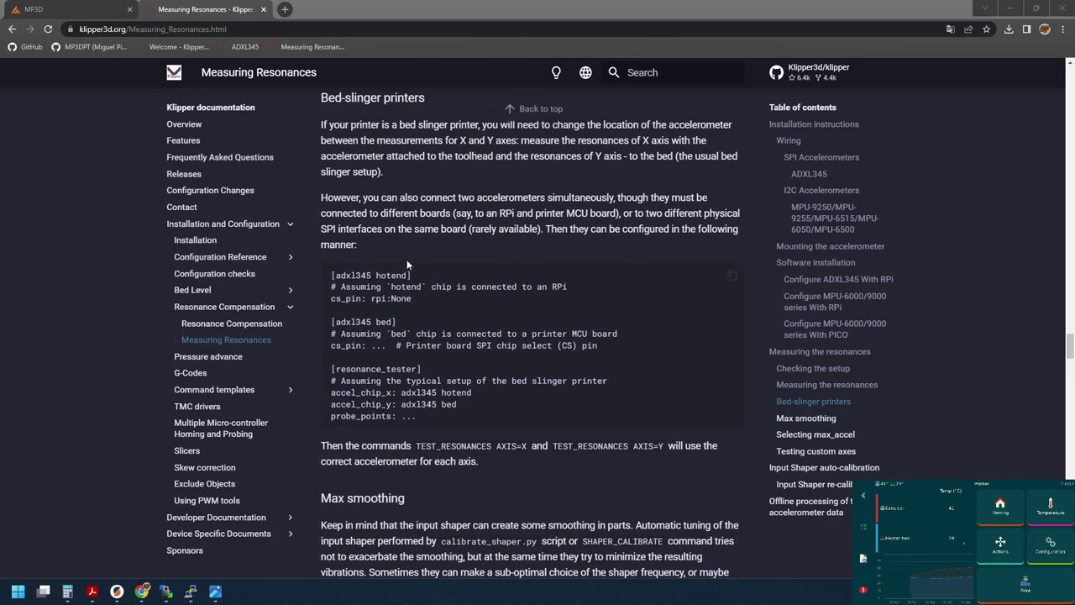
pyautogui.scroll(5, 418, 286)
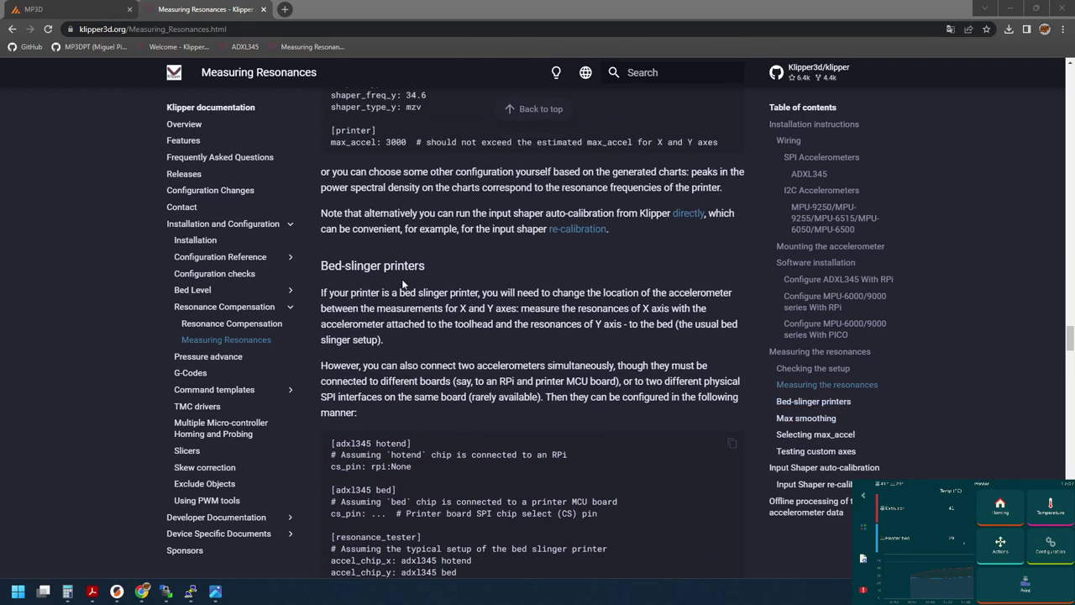
pyautogui.scroll(3, 417, 275)
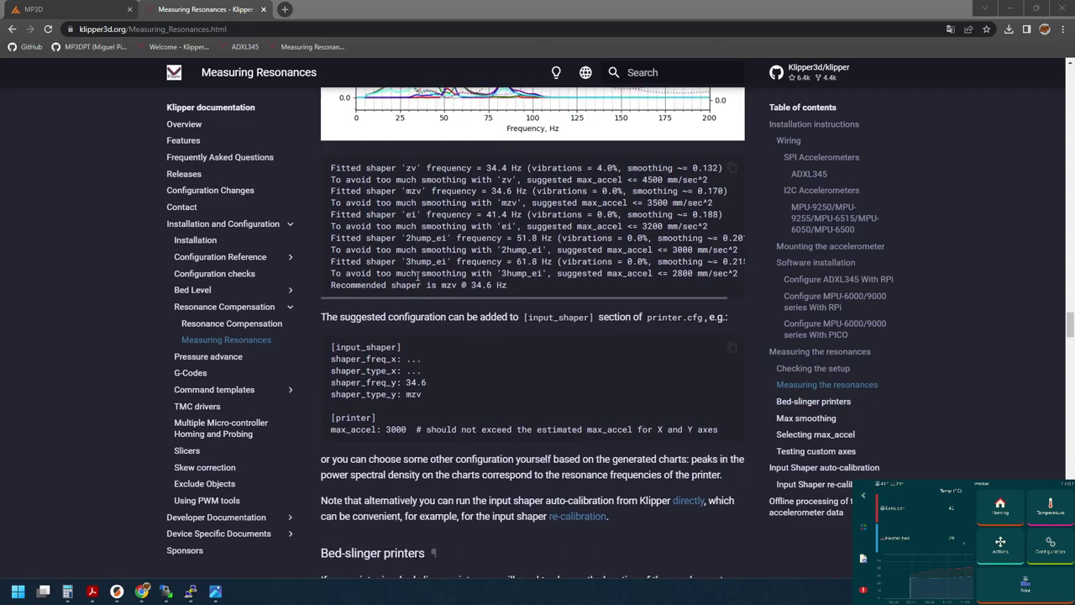
pyautogui.scroll(-1, 419, 275)
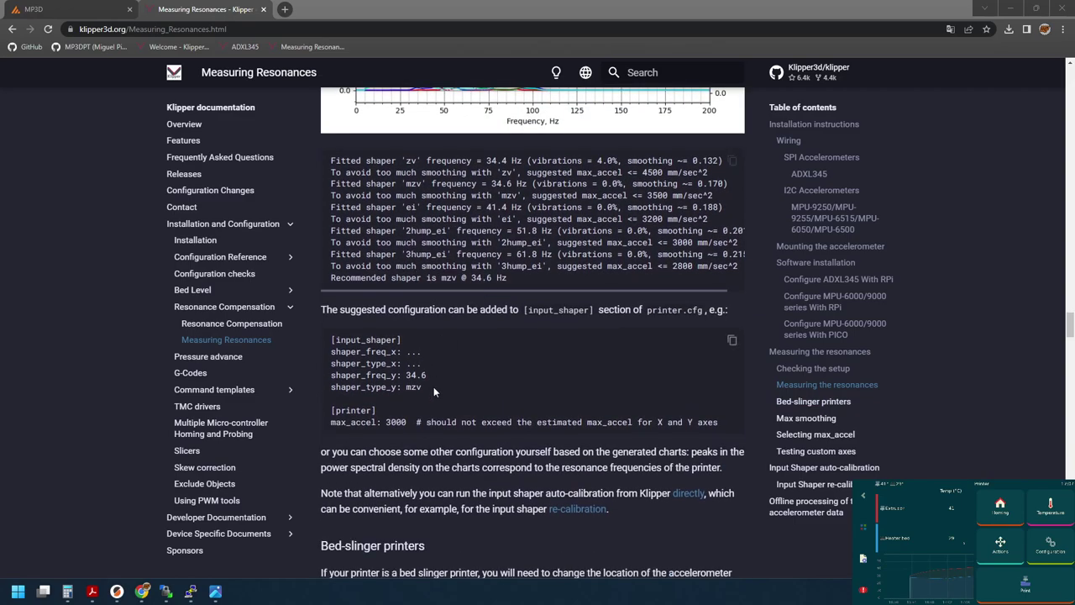
# Read on through the documentation from the suggested configuration past bed-slinger printers, max smoothing, max_accel and custom axes to Input Shaper auto-calibration
pyautogui.scroll(-2, 434, 391)
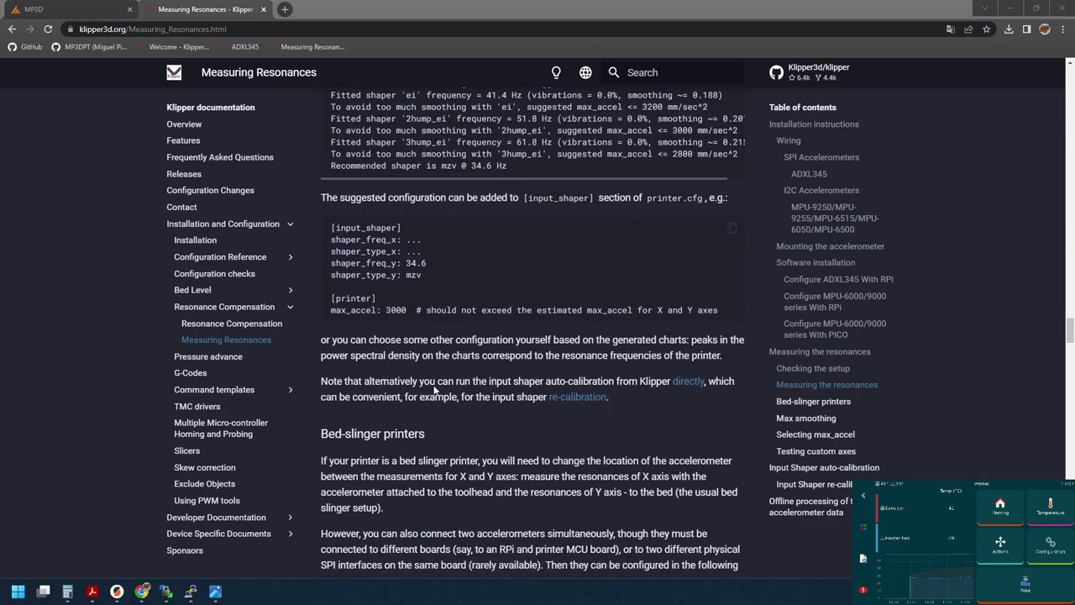
pyautogui.scroll(-4, 639, 411)
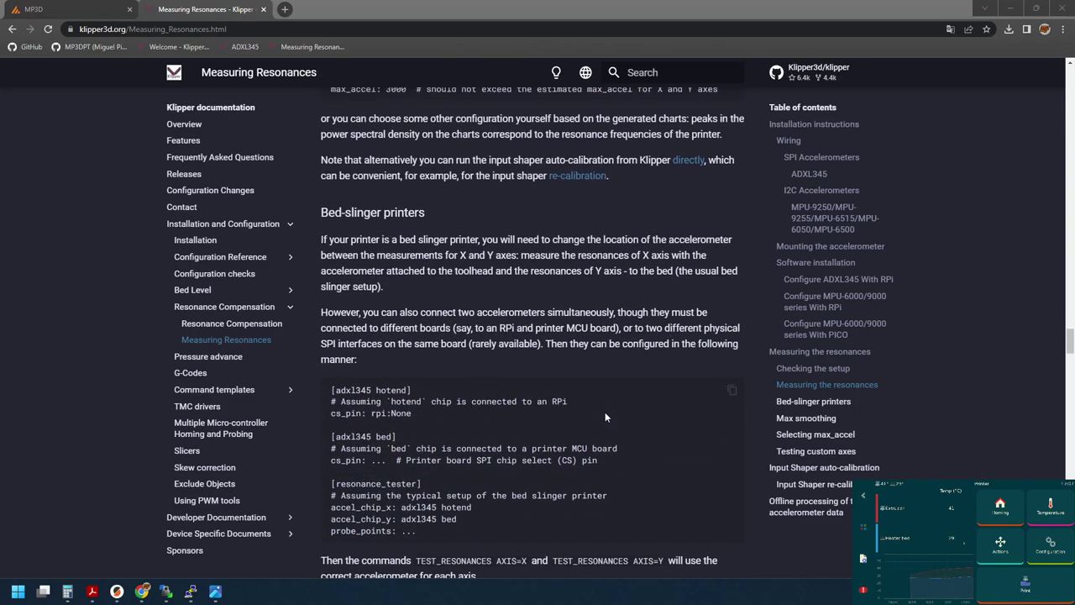
pyautogui.scroll(-1, 538, 332)
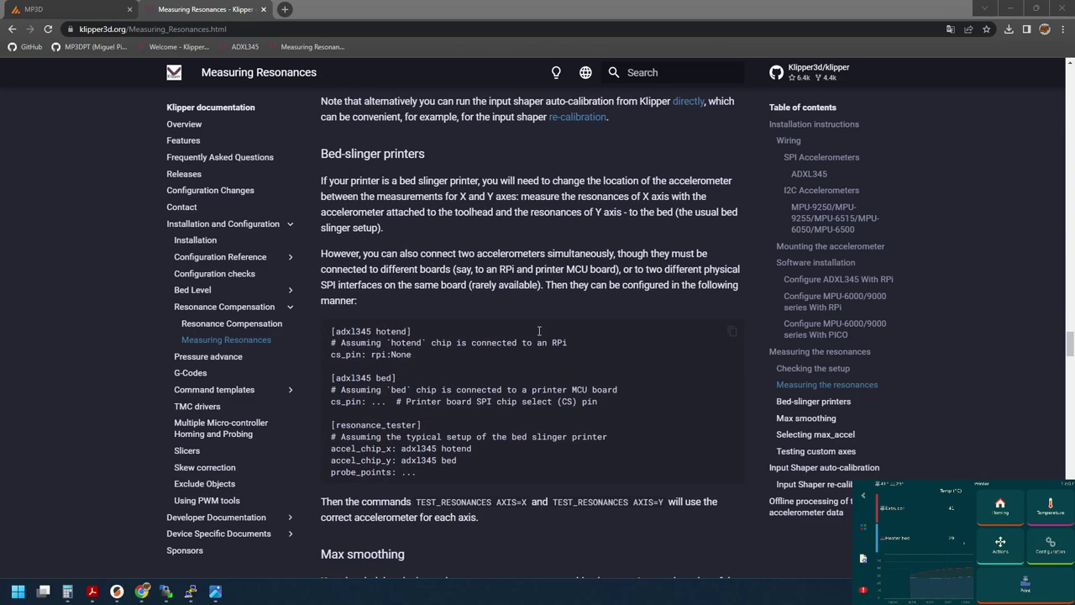
pyautogui.scroll(-3, 589, 307)
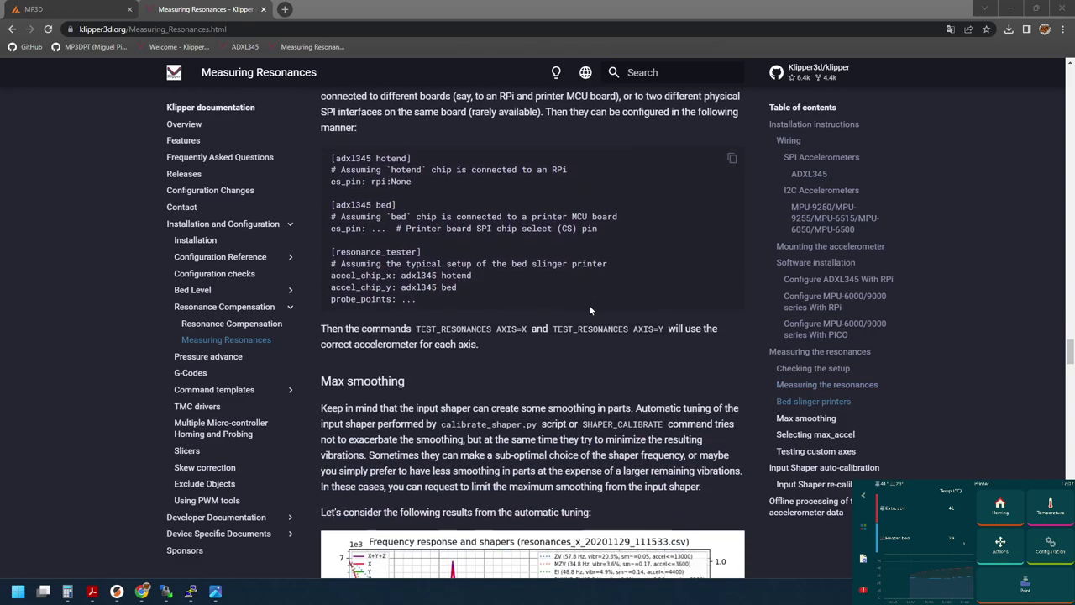
pyautogui.scroll(-14, 589, 310)
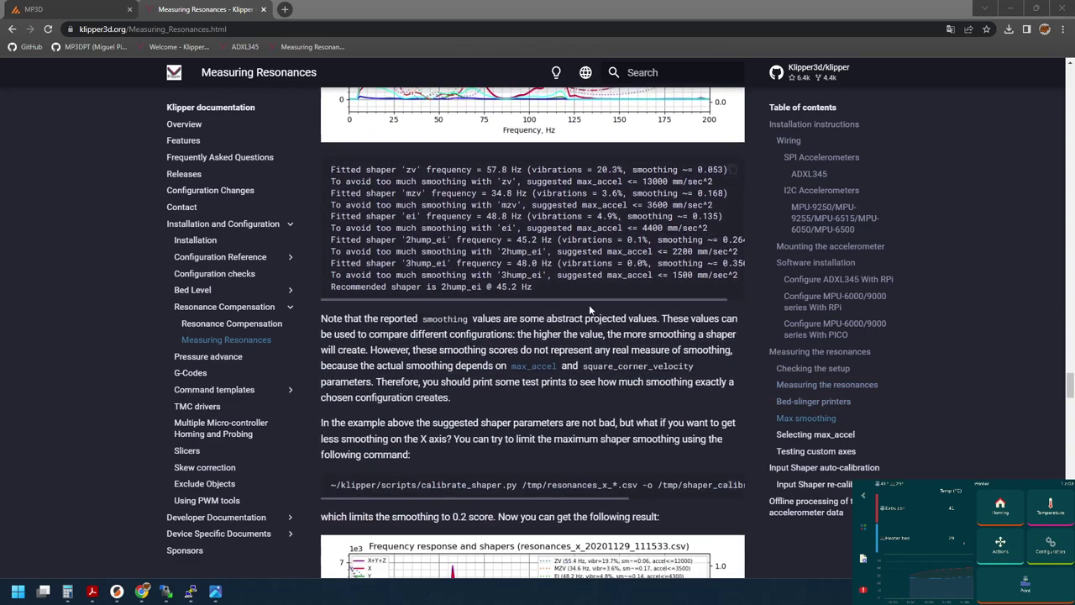
pyautogui.scroll(-5, 589, 304)
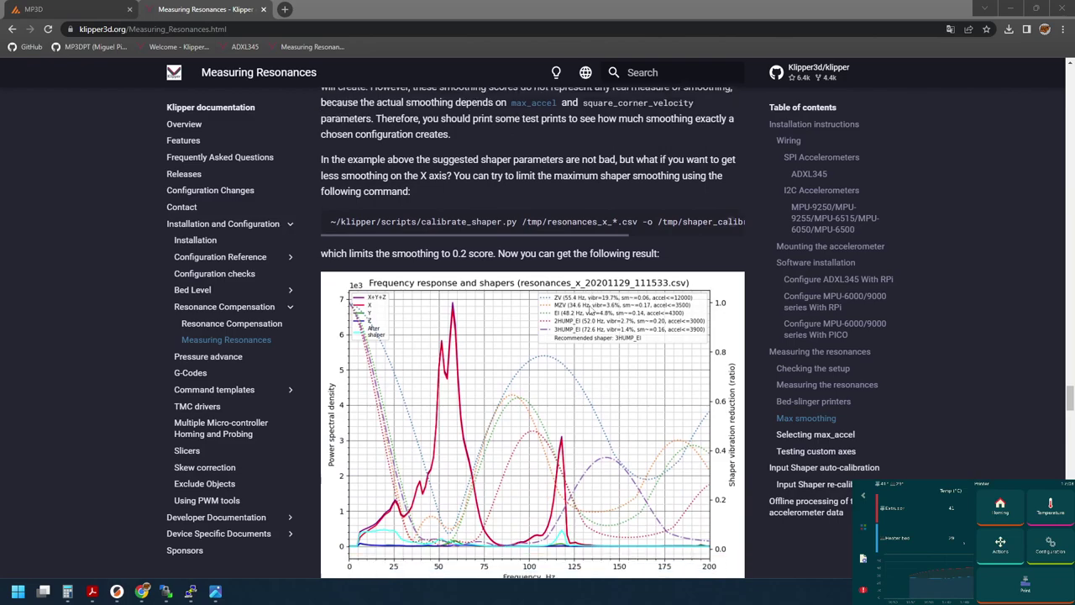
pyautogui.scroll(-14, 589, 309)
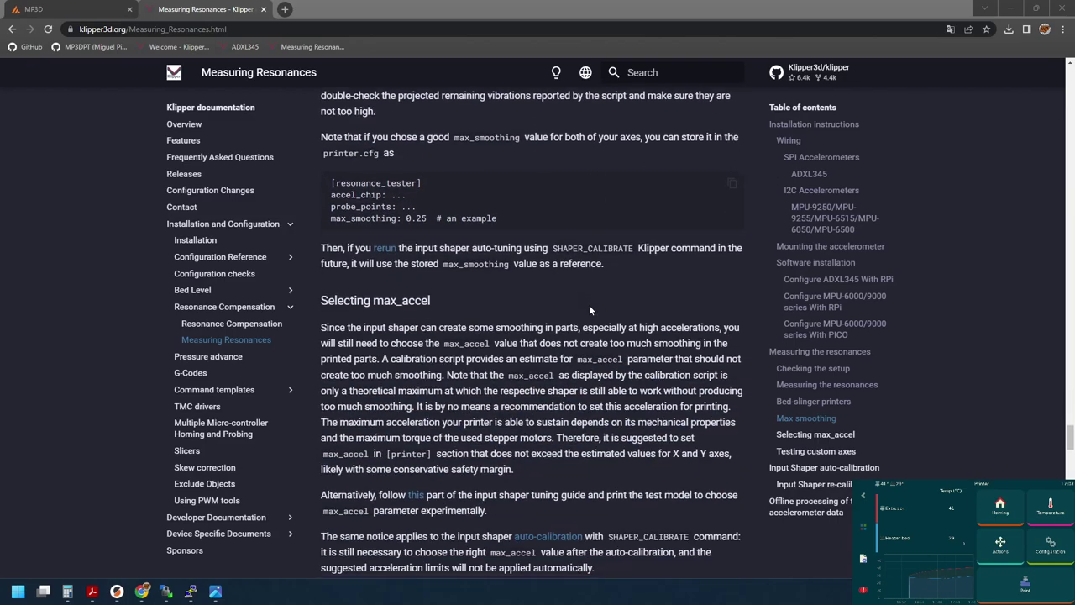
pyautogui.scroll(-10, 589, 309)
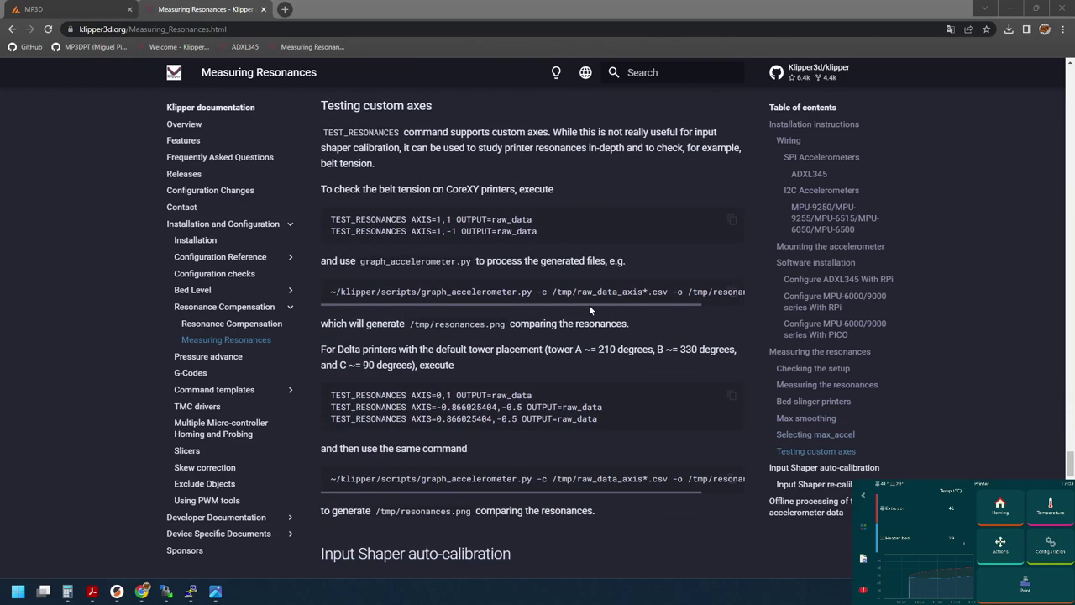
pyautogui.scroll(-7, 588, 304)
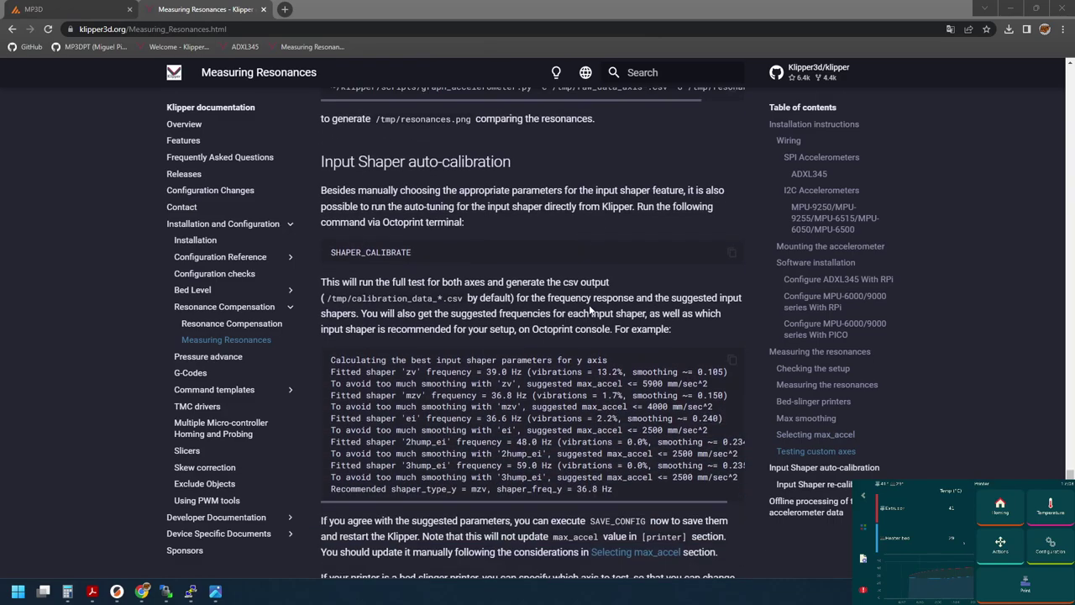
# Examine the Input Shaper auto-calibration section, highlighting its heading and the SHAPER_CALIBRATE command
pyautogui.click(361, 161)
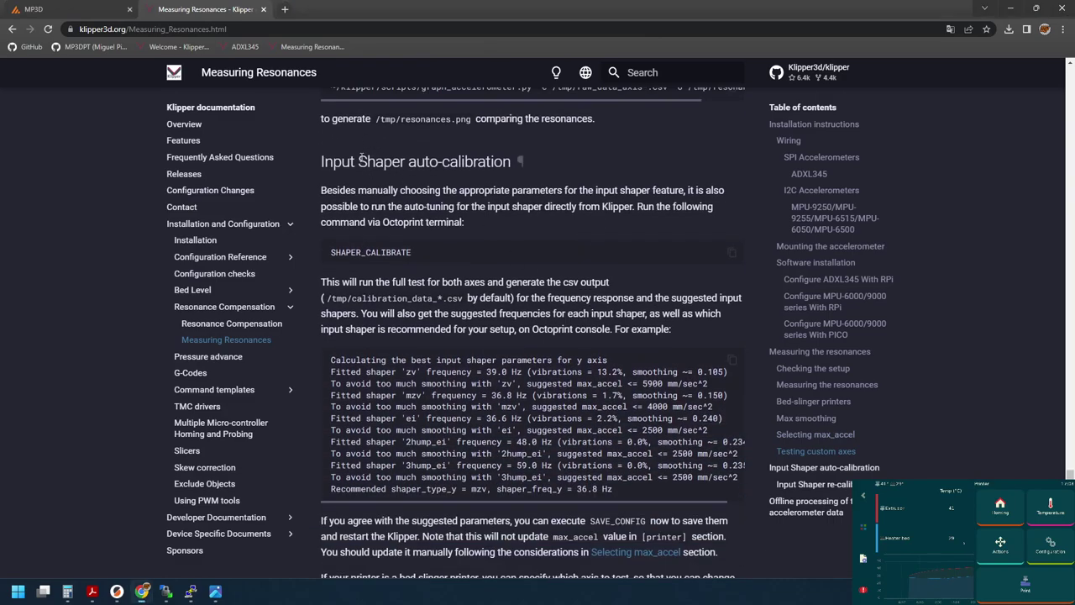
pyautogui.moveTo(360, 161); pyautogui.dragTo(529, 167)
pyautogui.click(348, 161)
pyautogui.moveTo(357, 161); pyautogui.dragTo(492, 161)
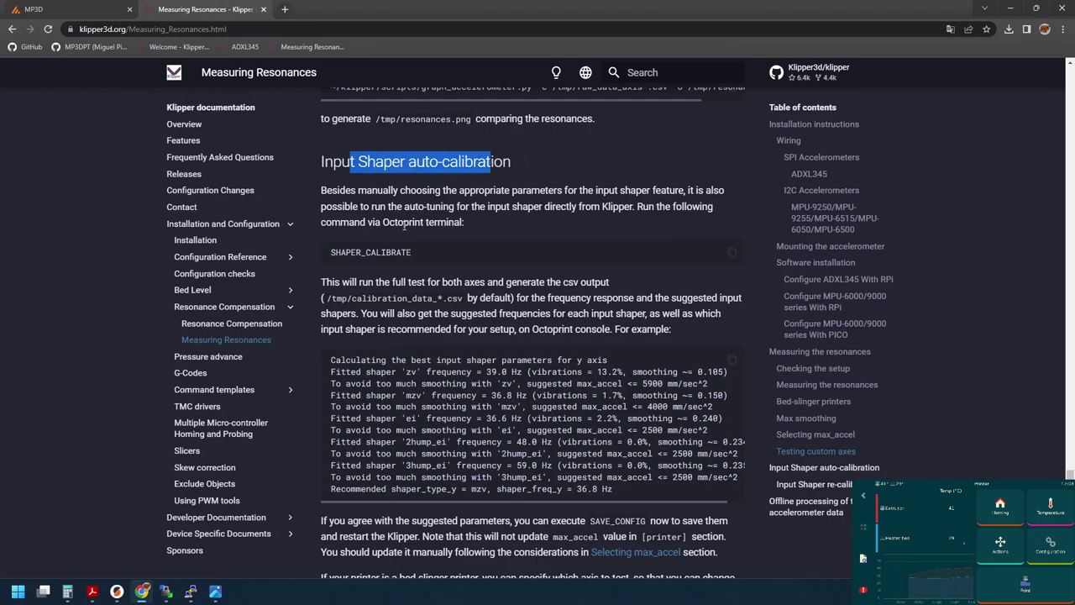
pyautogui.moveTo(416, 249); pyautogui.dragTo(333, 259)
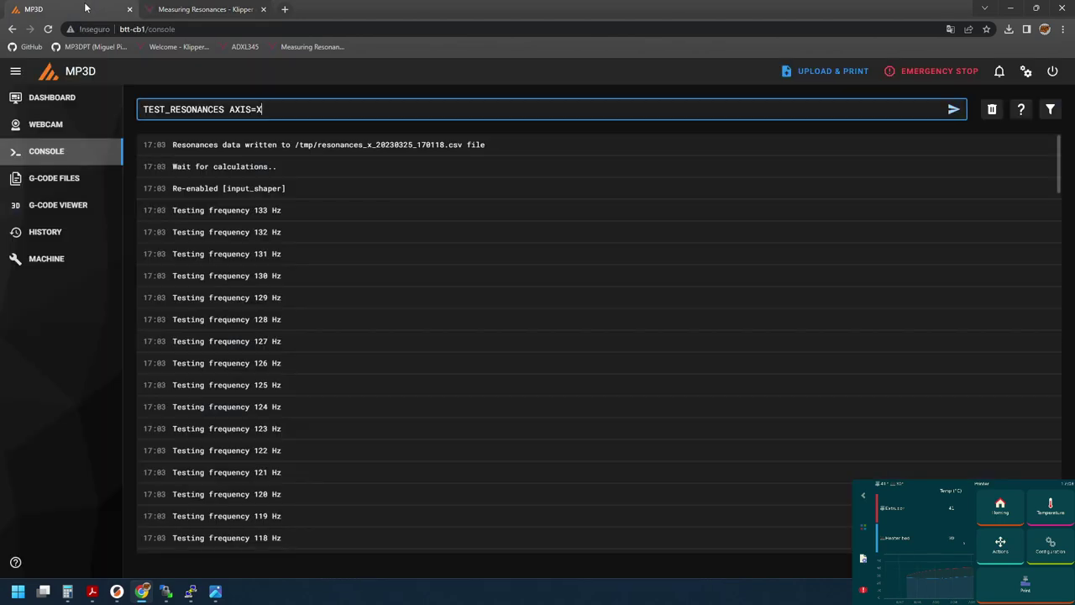
# Switch to the MP3D console, clear its output and insert SHAPER_CALIBRATE from the command list by searching for "shap"
pyautogui.click(87, 8)
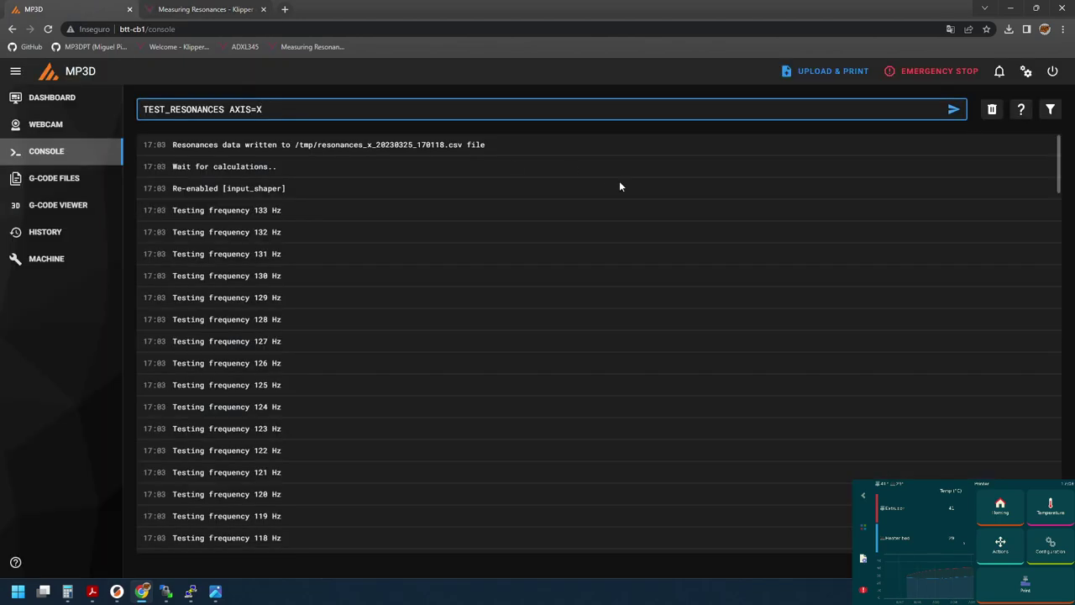
pyautogui.click(992, 110)
pyautogui.click(1021, 110)
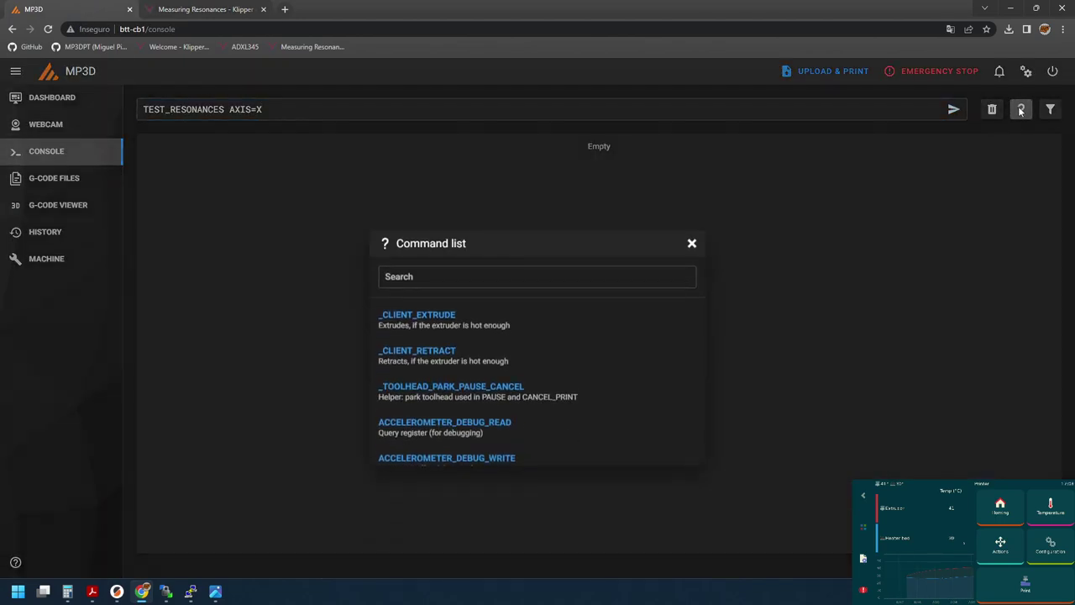
pyautogui.click(489, 244)
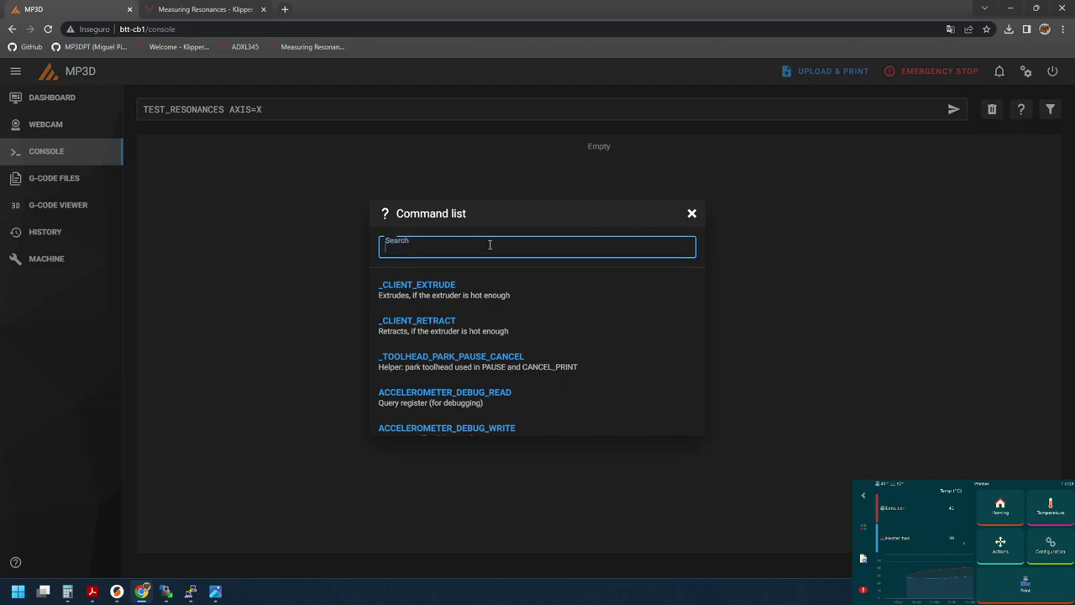
pyautogui.write('shap')
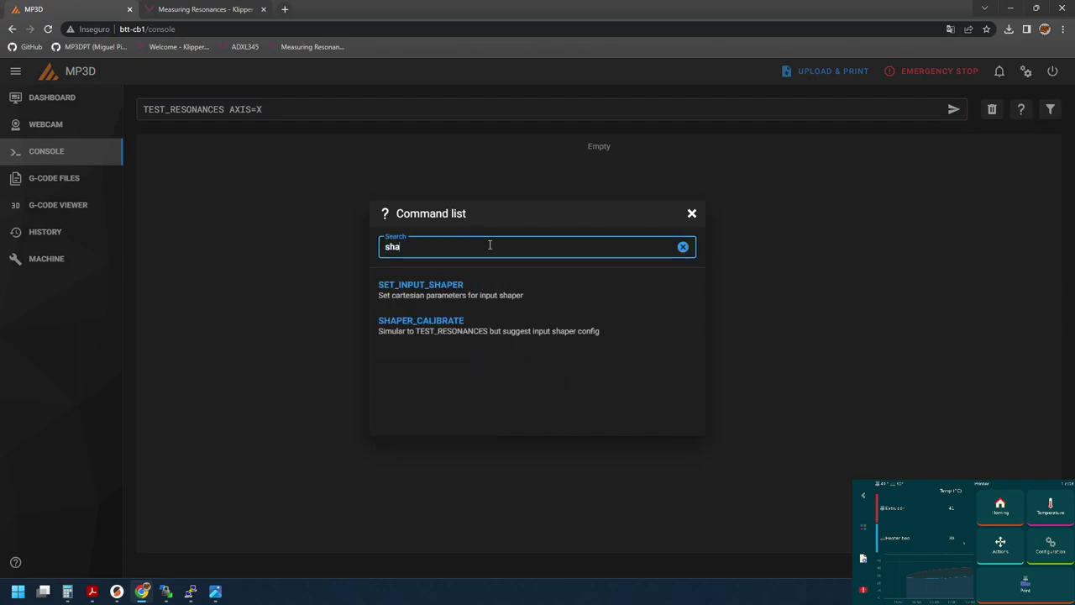
pyautogui.click(441, 326)
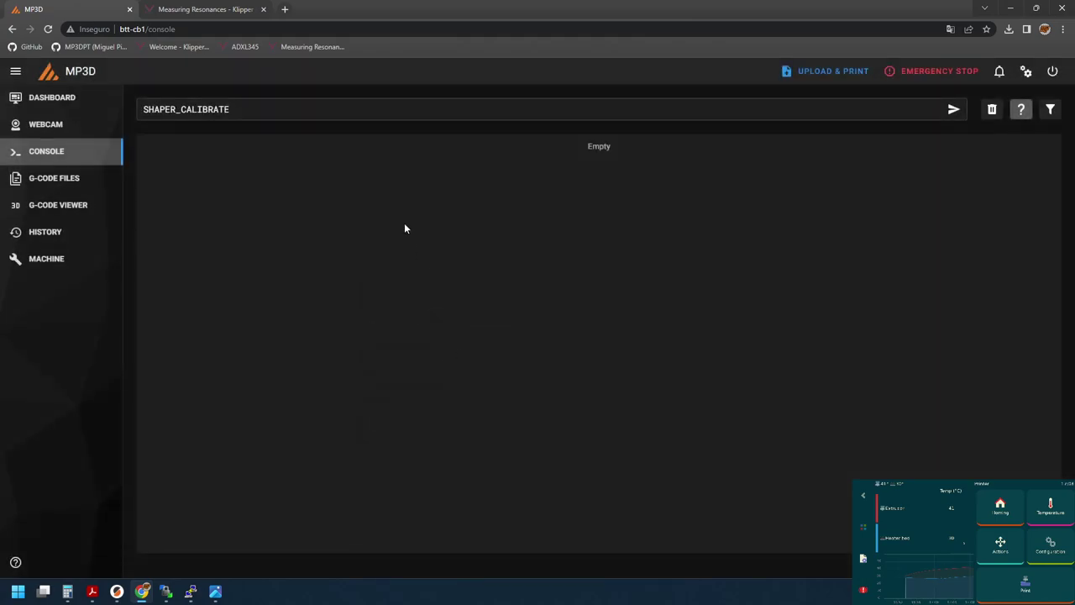
# Run SHAPER_CALIBRATE with AXIS=x and store the suggested parameters in the printer configuration with save_config
pyautogui.click(417, 113)
pyautogui.write('AXIS')
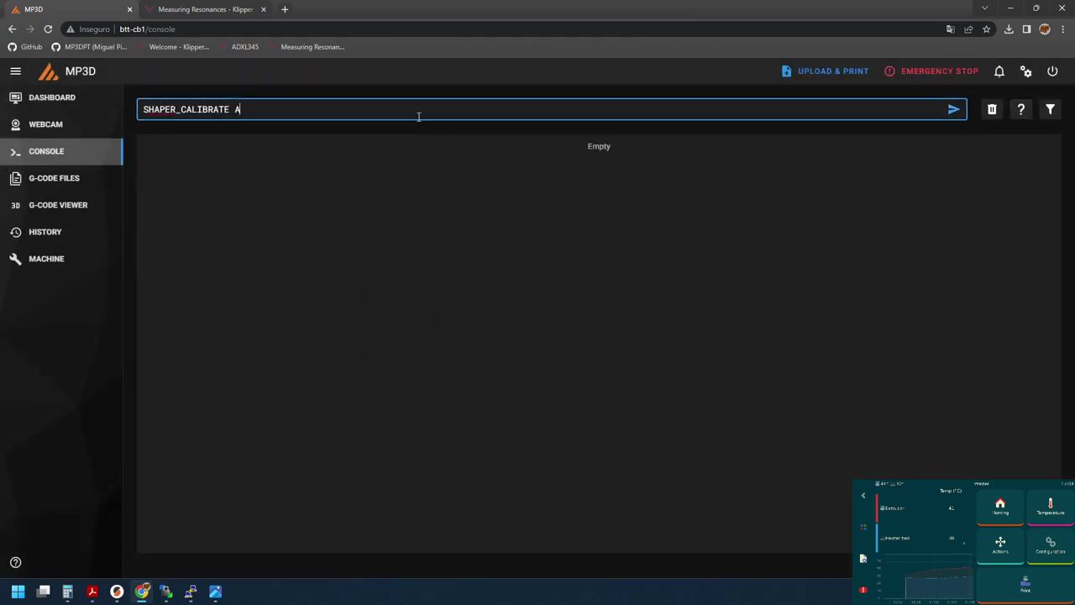
pyautogui.write('=x')
pyautogui.press('Return')
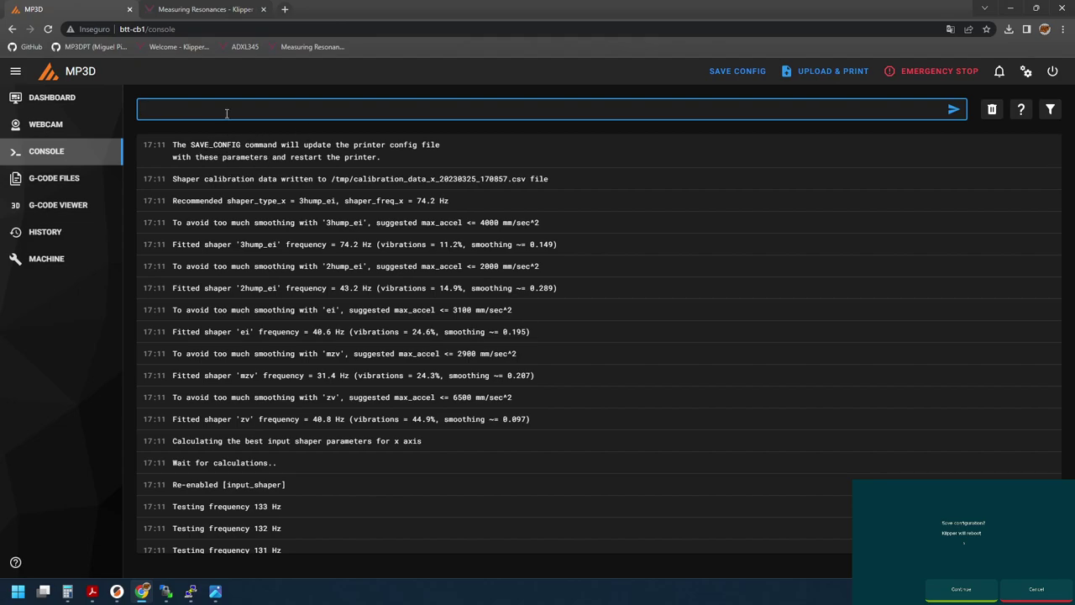
pyautogui.write('save_config')
pyautogui.press('Return')
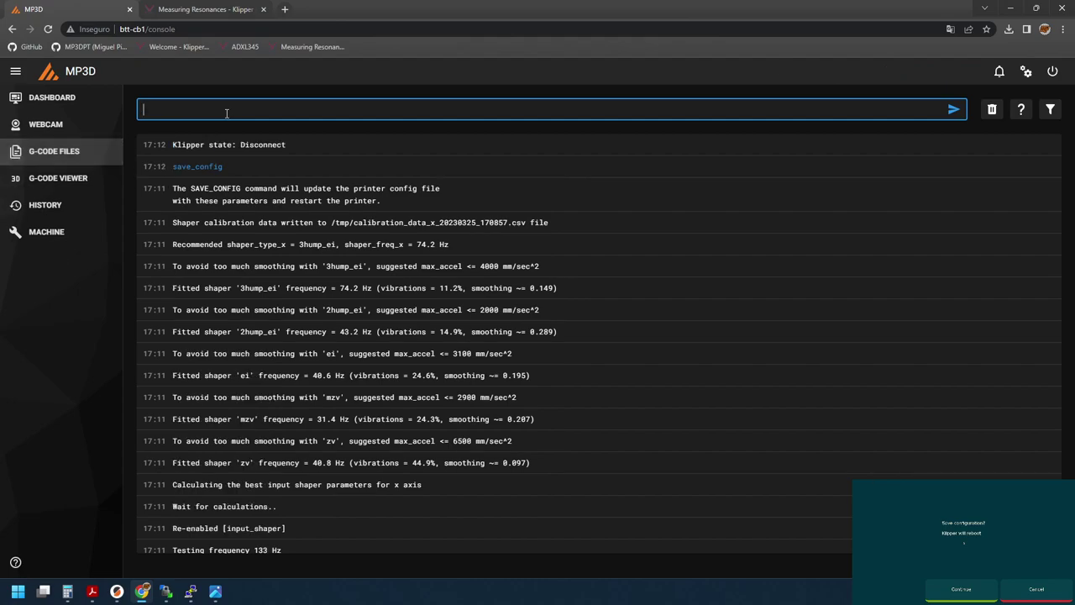